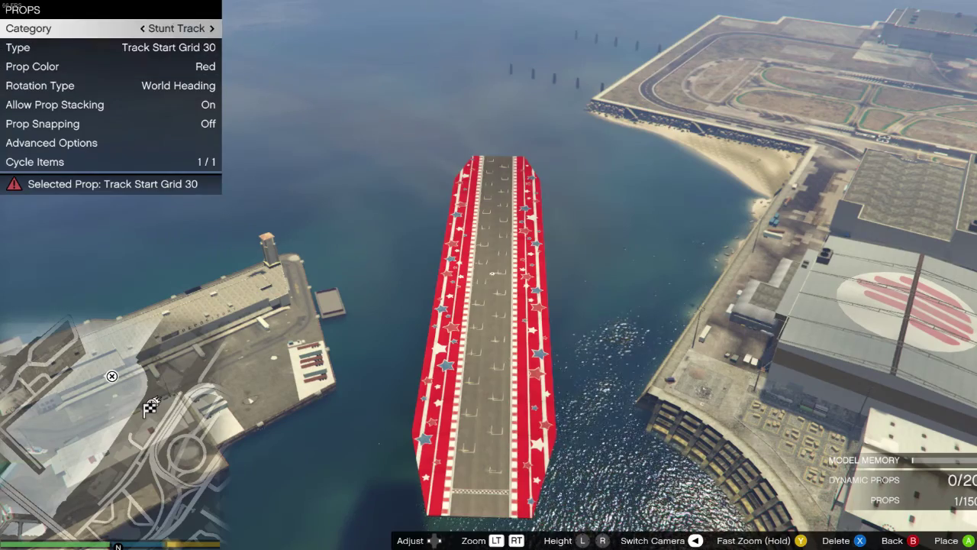
Place a Large Corrugated Cabin from the Cabins category across the middle of the red start grid track
key("Right")
key("Right")
key("Right")
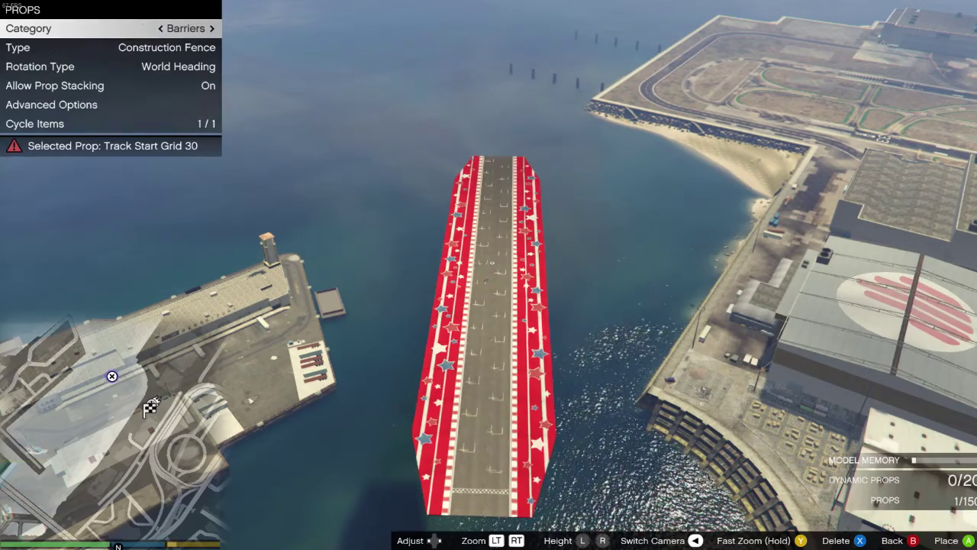
key("Right")
key("Right")
key("Right")
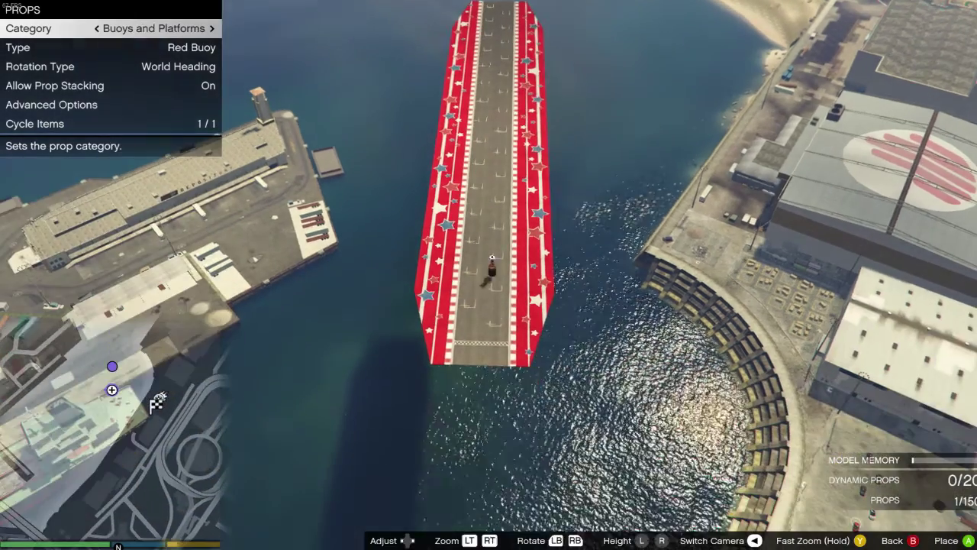
key("Right")
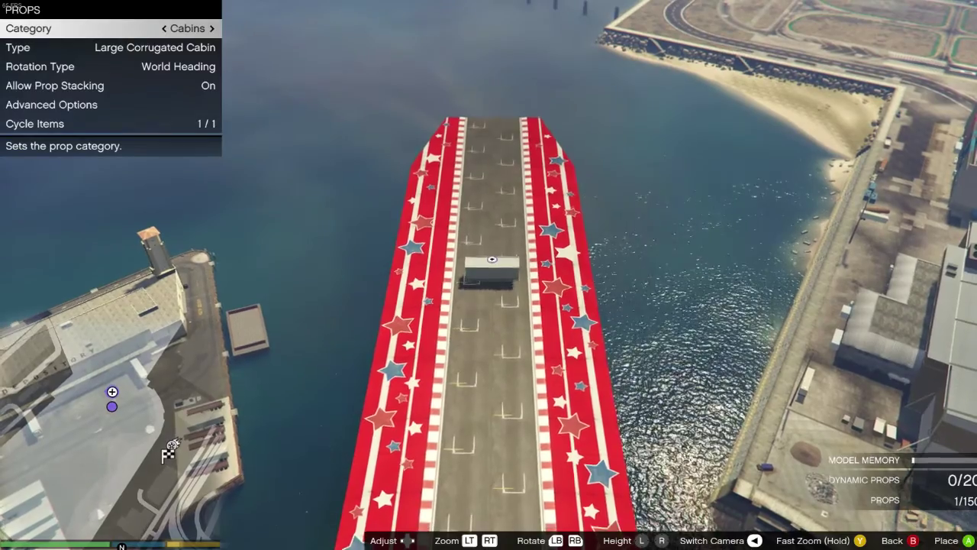
key("Return")
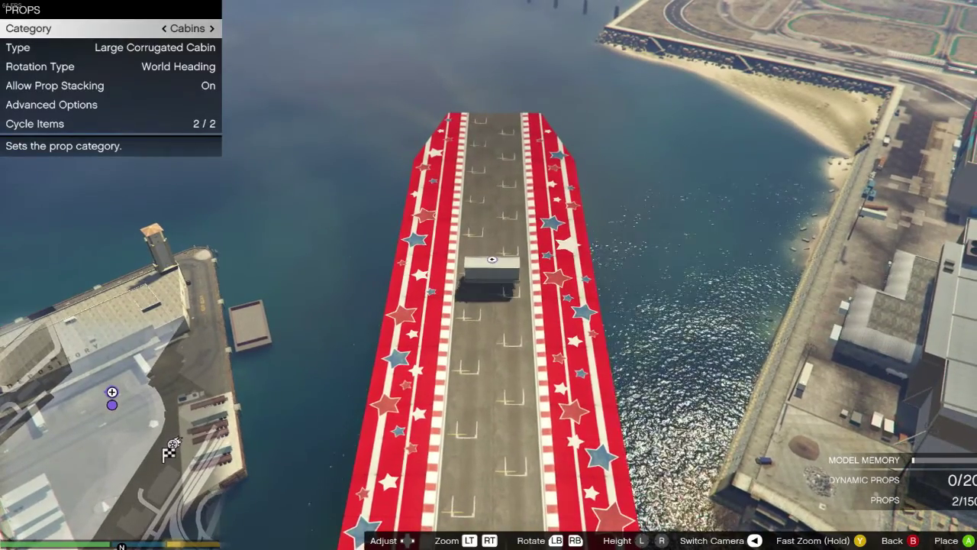
Place Cement Bags from the Construction category on the track, between the cabin and the far end
key("Left")
key("s")
key("Left")
key("Left")
key("BackSpace")
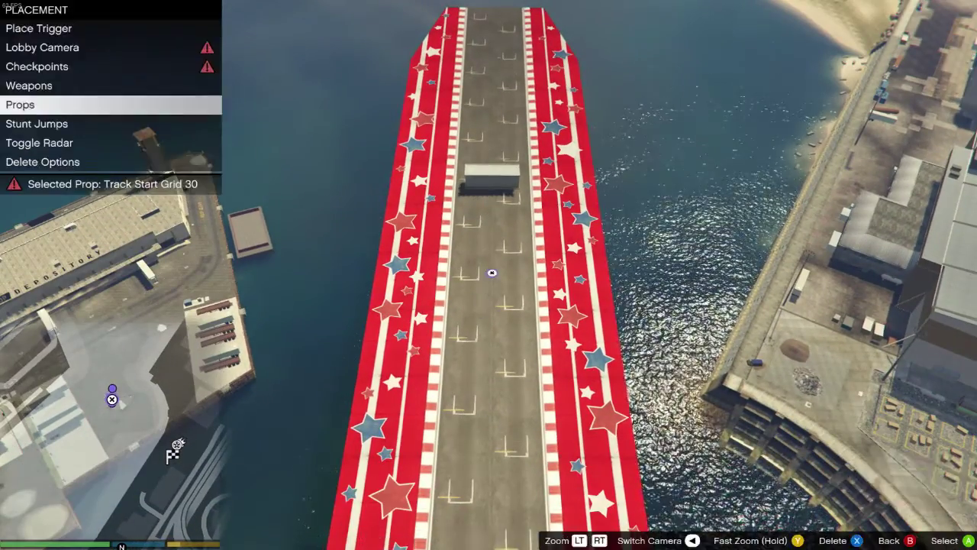
key("Return")
key("Right")
key("Right")
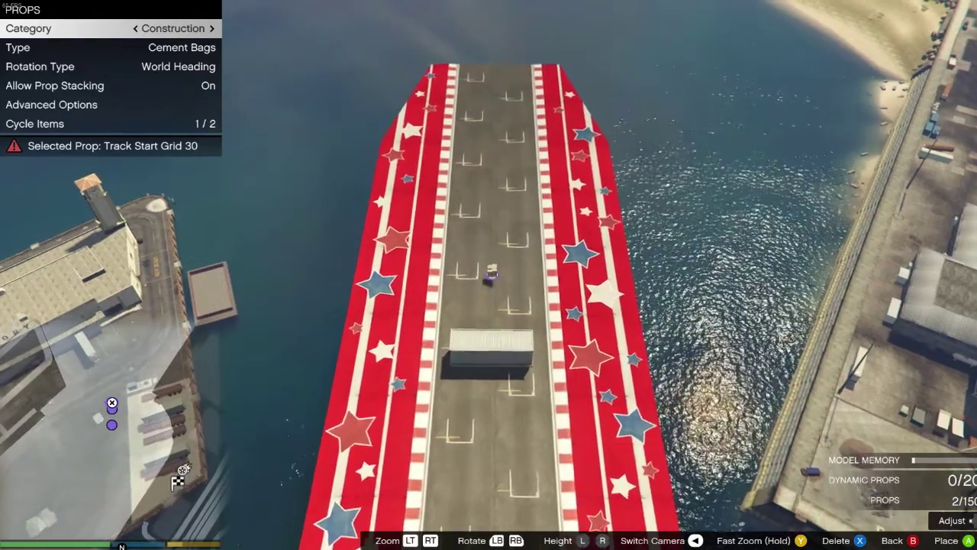
key("w")
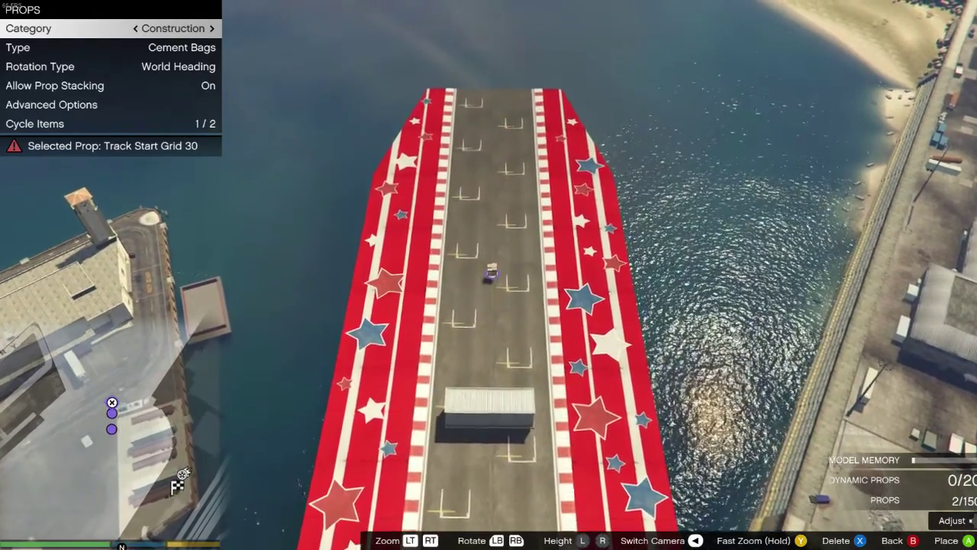
key("w")
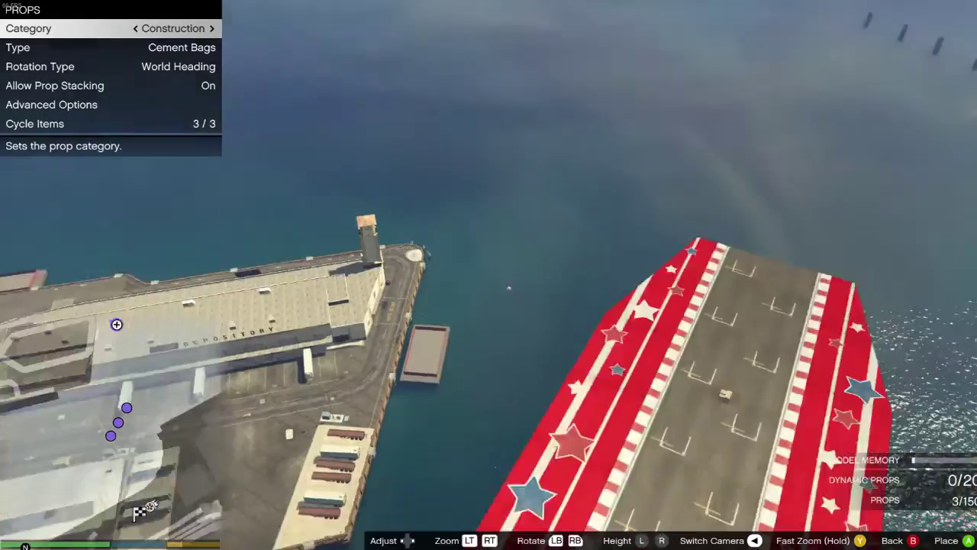
Choose the Floating Platform from Buoys and Platforms and line it up across the far end of the track
key("BackSpace")
key("Return")
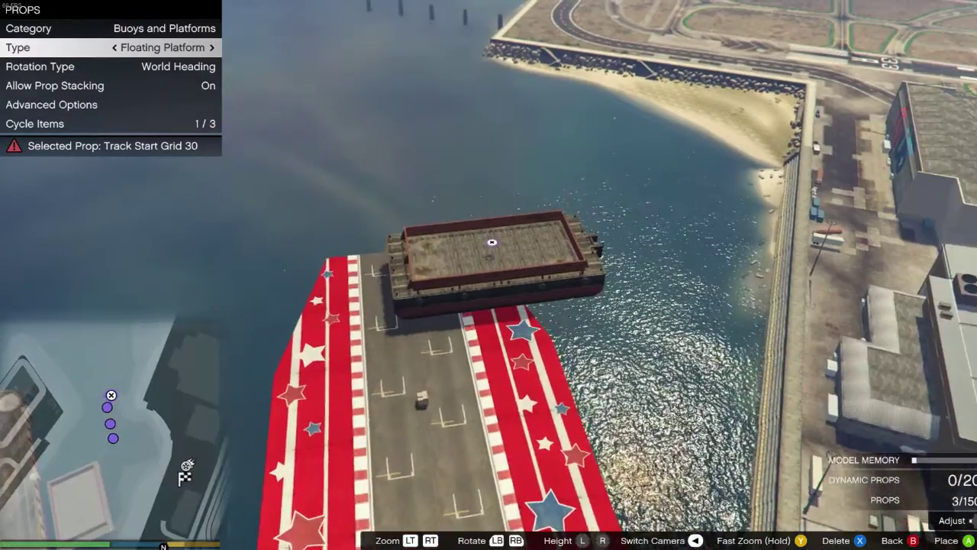
key("w")
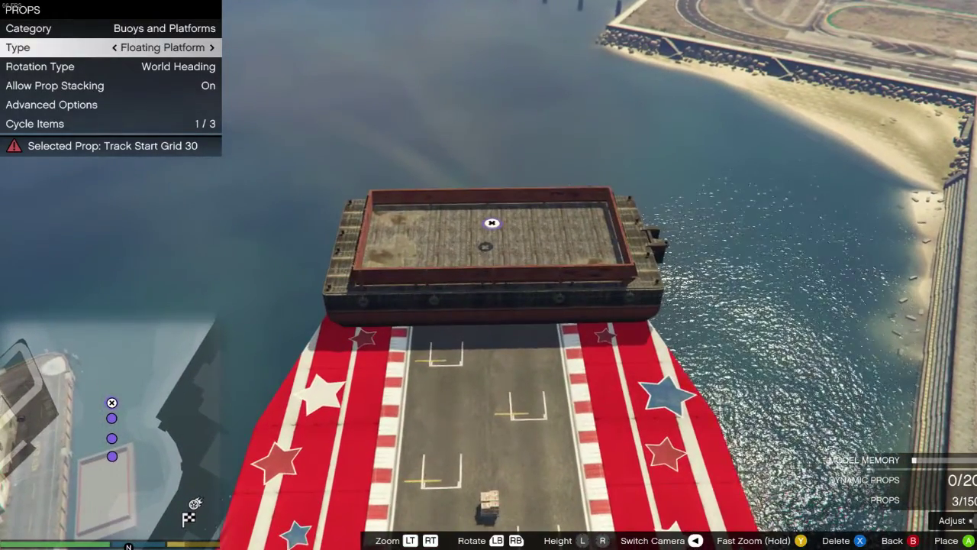
key("Down")
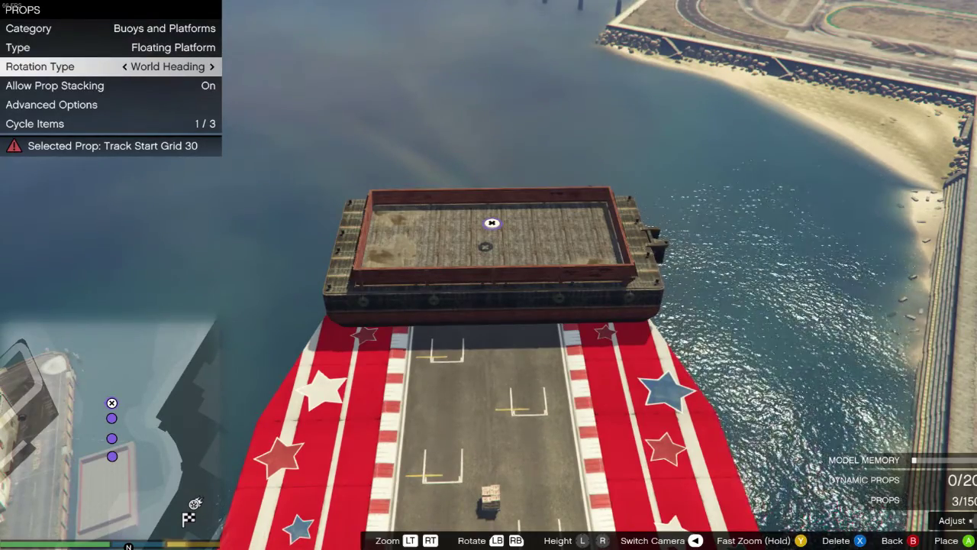
Enable the rotation override for the floating platform, keeping its rotation type at World Heading
key("Right")
key("Left")
key("Down")
key("Down")
key("Return")
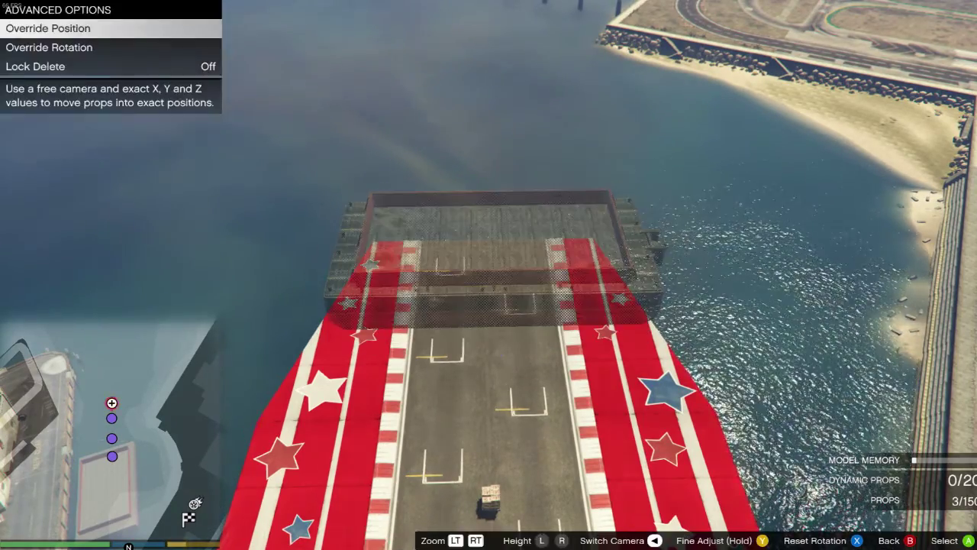
key("Down")
key("Return")
key("Return")
key("Down")
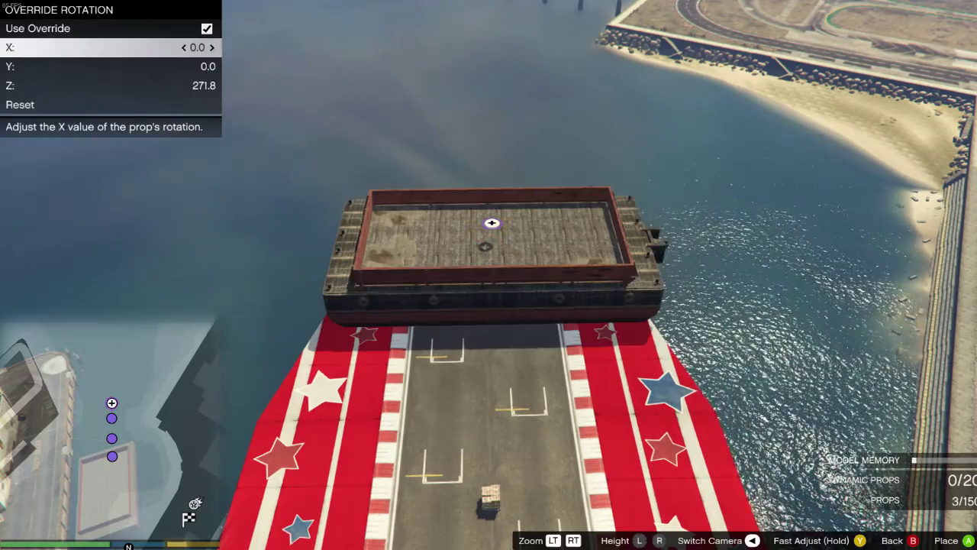
Set the floating platform's Y rotation to 90.0 to stand it upright
key("Down")
key("Right")
key("Right")
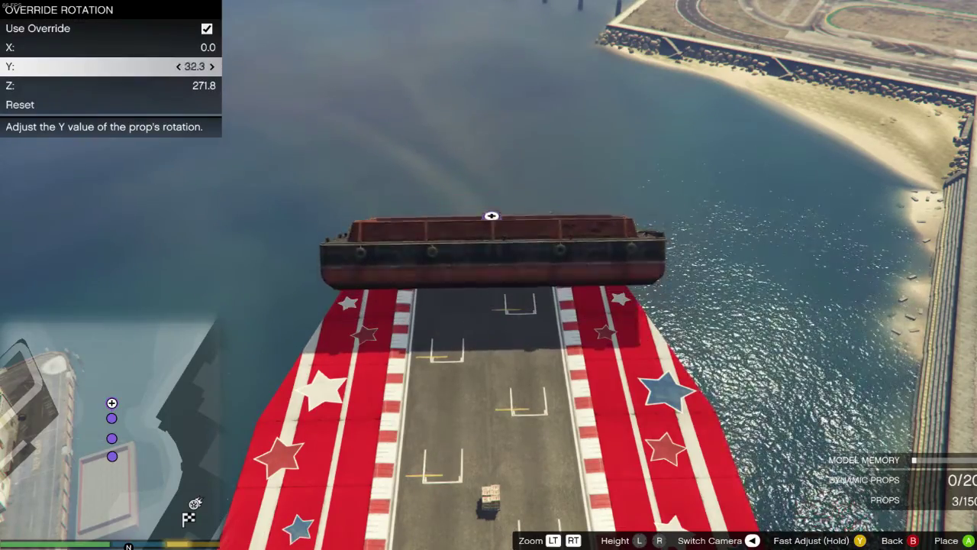
key("Right")
key("Left")
key("Left")
key("Right")
key("Left")
key("Right")
key("Left")
key("Left")
key("Right")
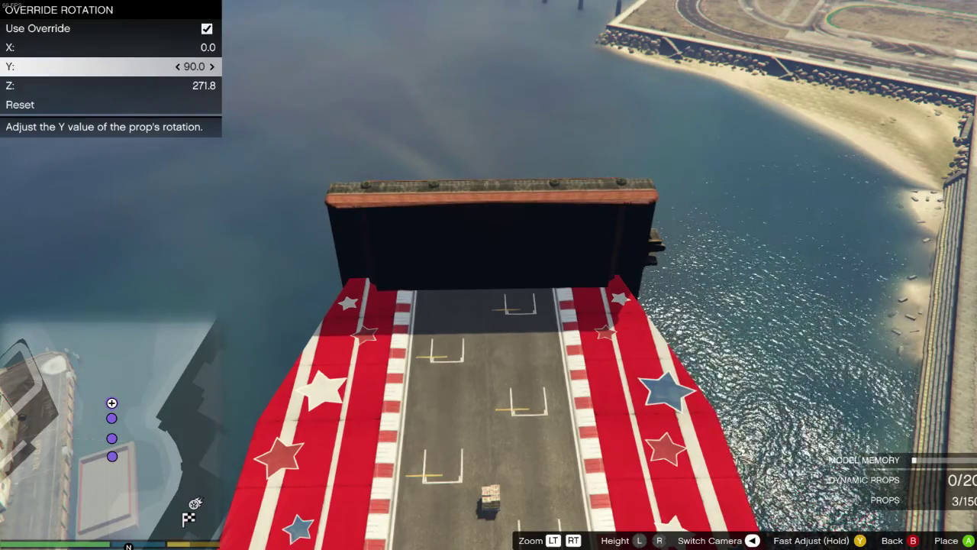
Fine-tune the upright platform's Y rotation to about 89.7 and place it at the end of the track
key("Left")
key("Right")
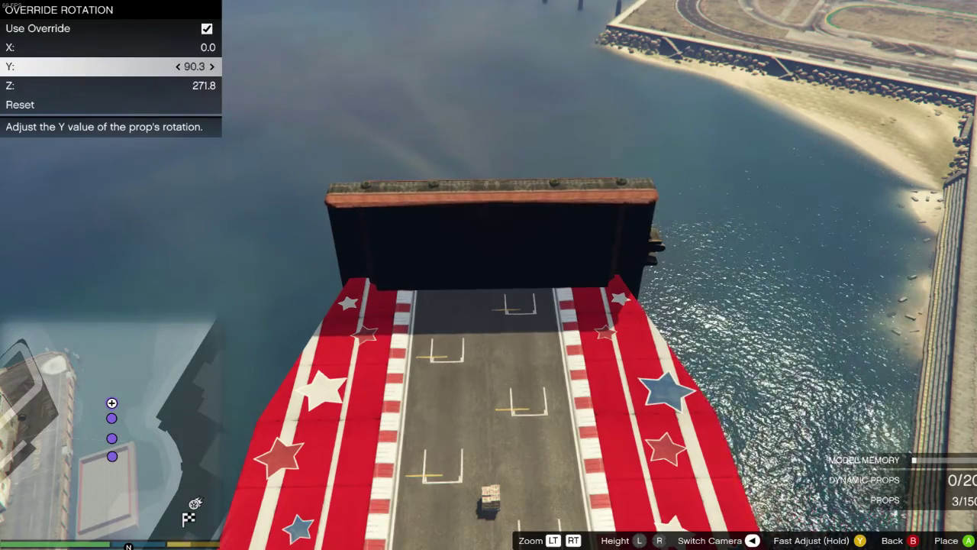
key("Left")
key("Left")
key("Right")
key("Left")
key("Right")
key("Right")
key("Left")
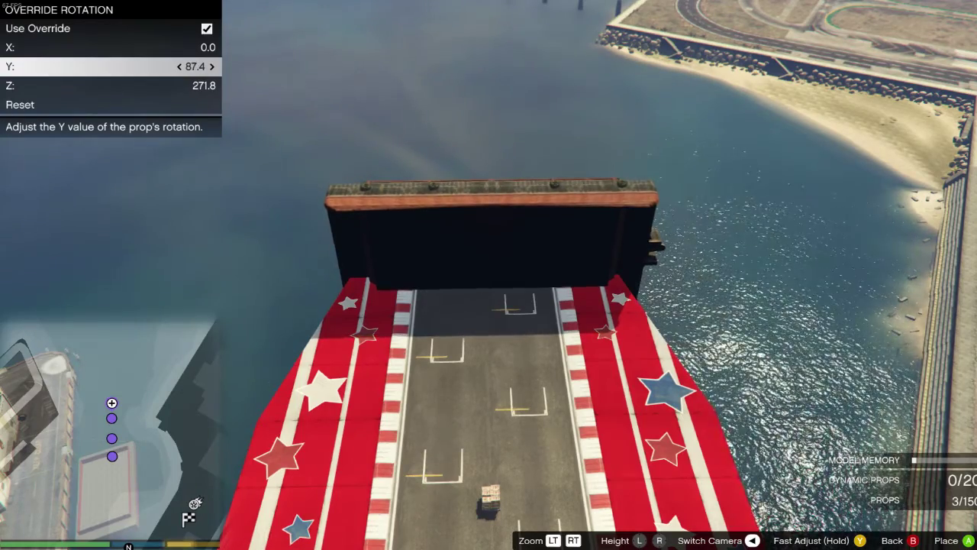
key("Right")
key("Left")
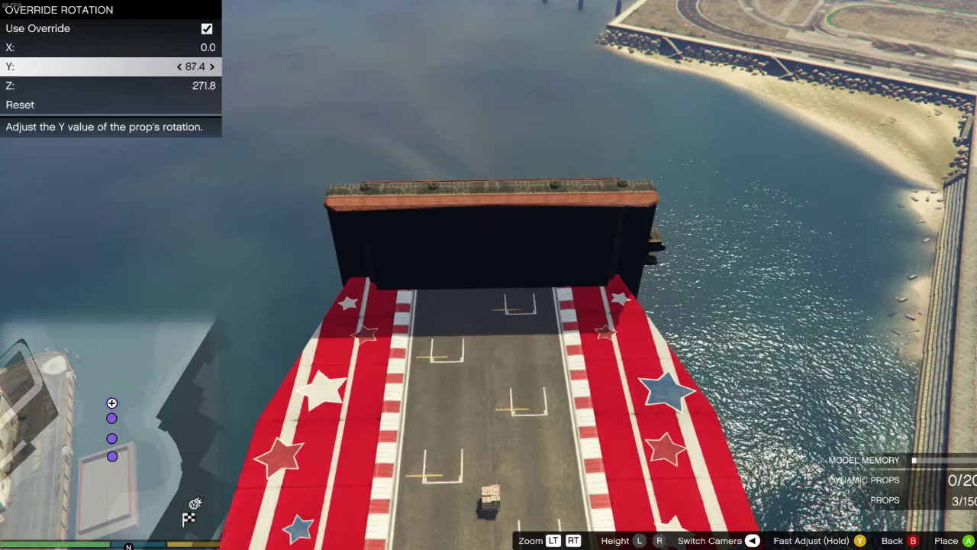
key("Right")
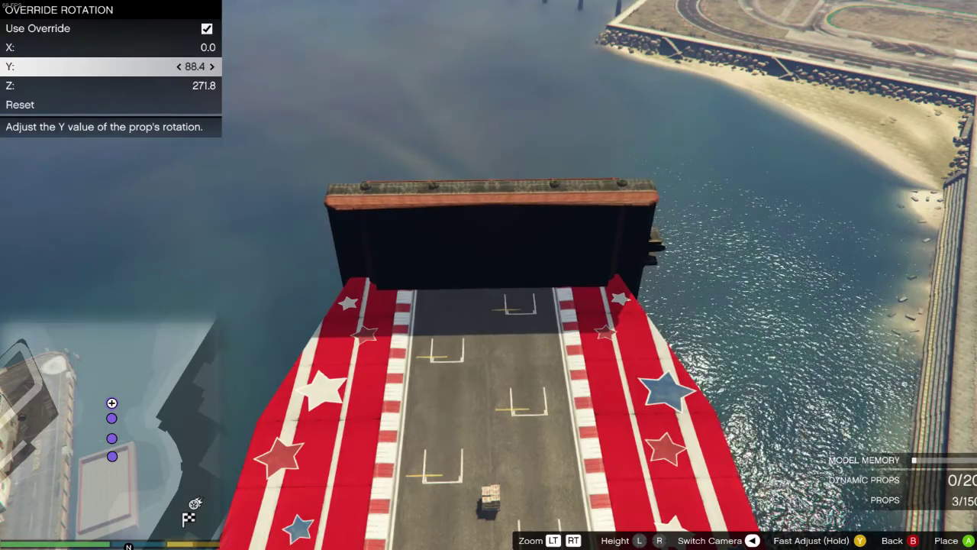
key("Right")
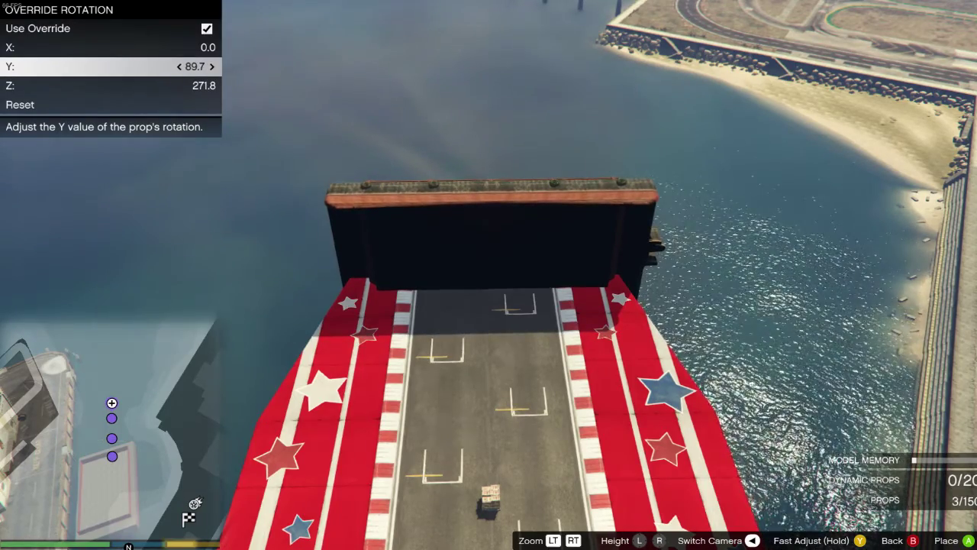
key("Return")
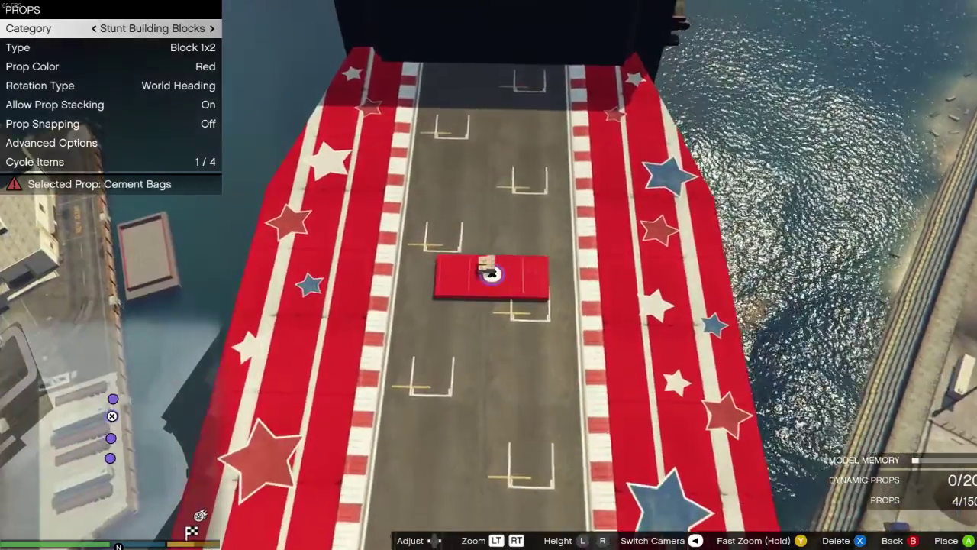
Move the prop preview to the foot of the upright platform and switch to the Stunt Set Pieces category
key("w")
key("w")
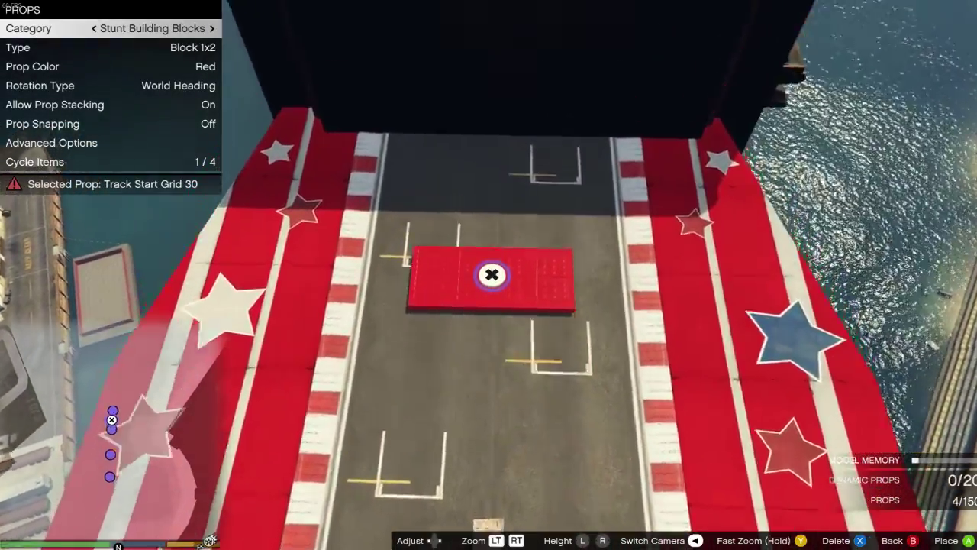
key("w")
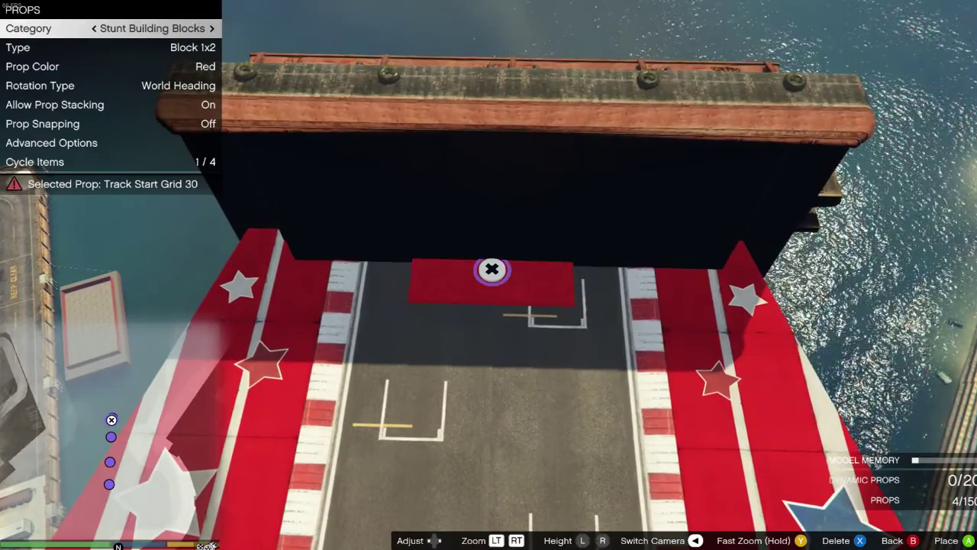
key("w")
key("w")
key("Right")
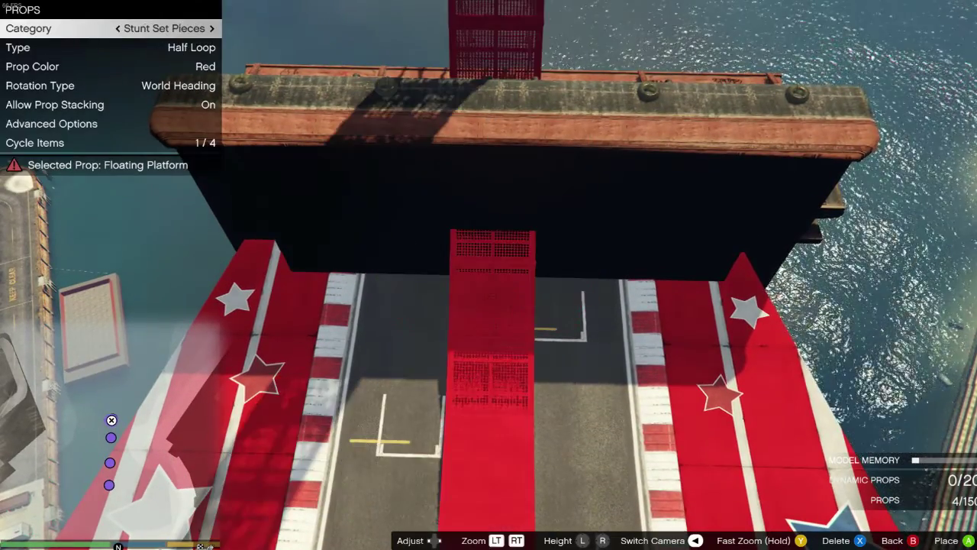
key("Right")
key("Left")
Place an orange Full Loop (Ramp) at the upright platform
key("Down")
key("Right")
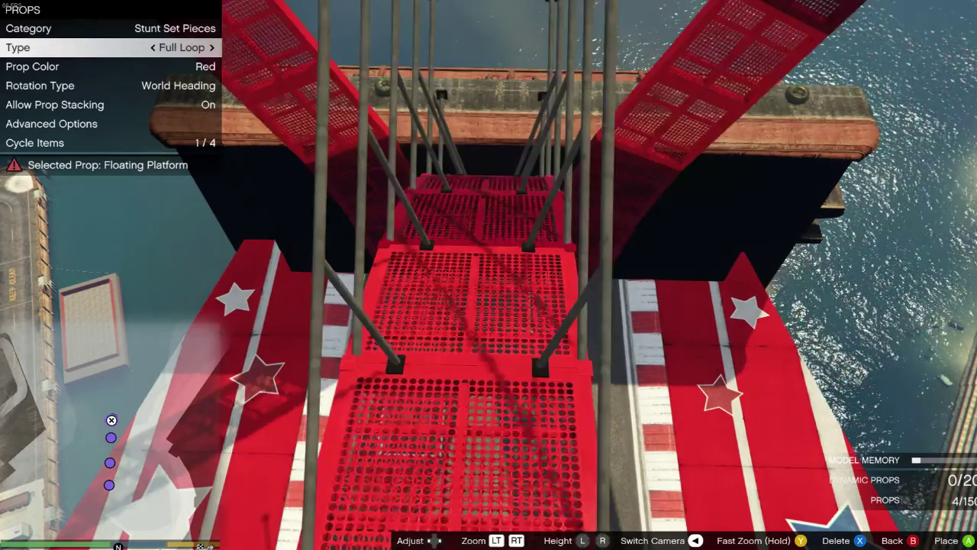
key("Down")
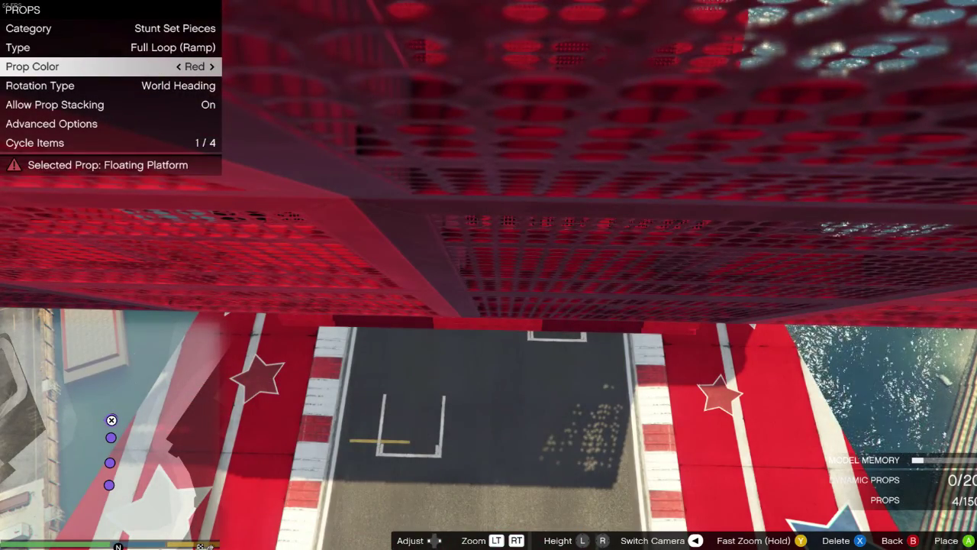
key("Right")
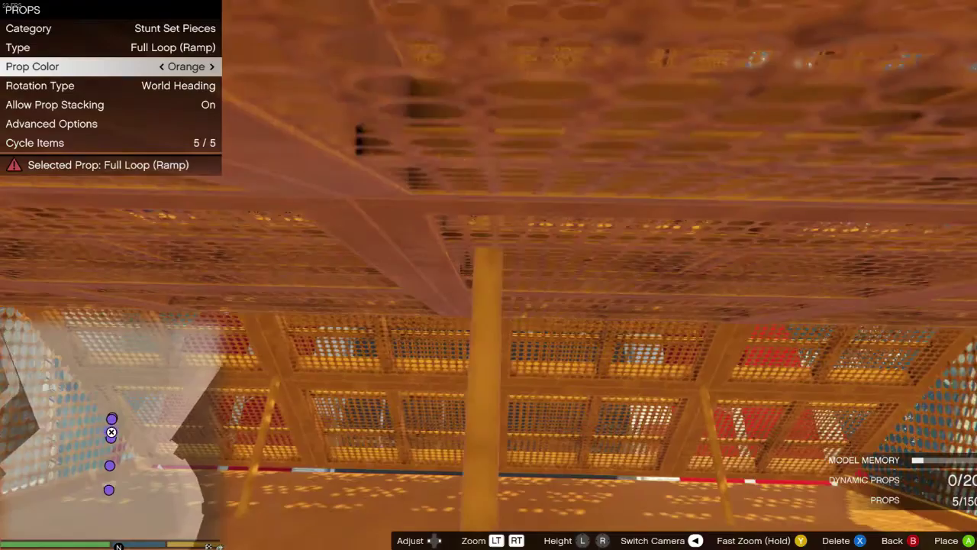
key("BackSpace")
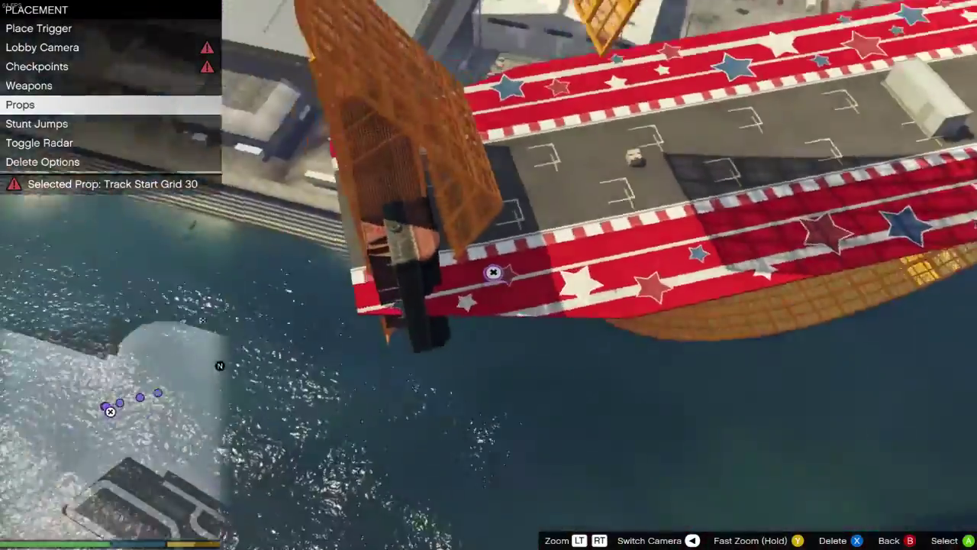
Place a Large Corrugated Cabin near the open end of the orange track
key("Return")
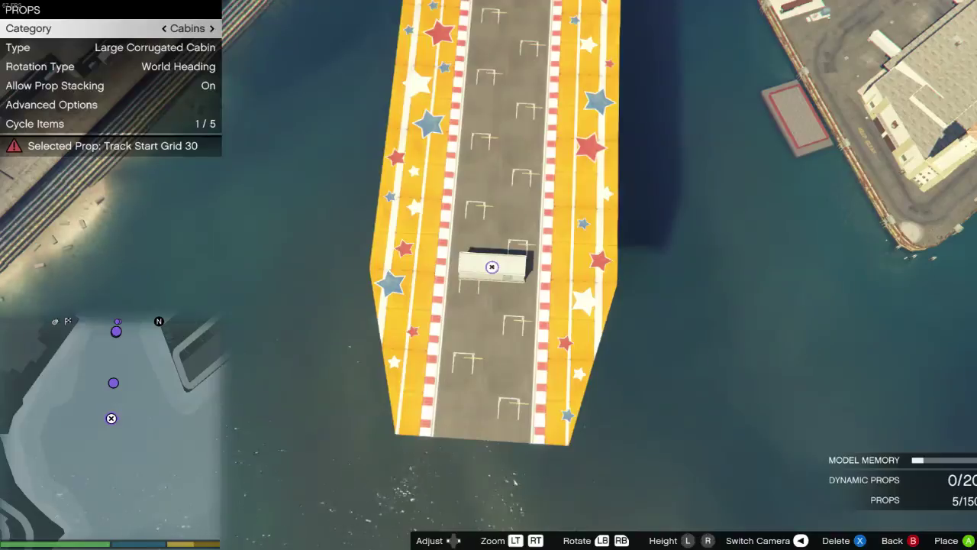
key("Return")
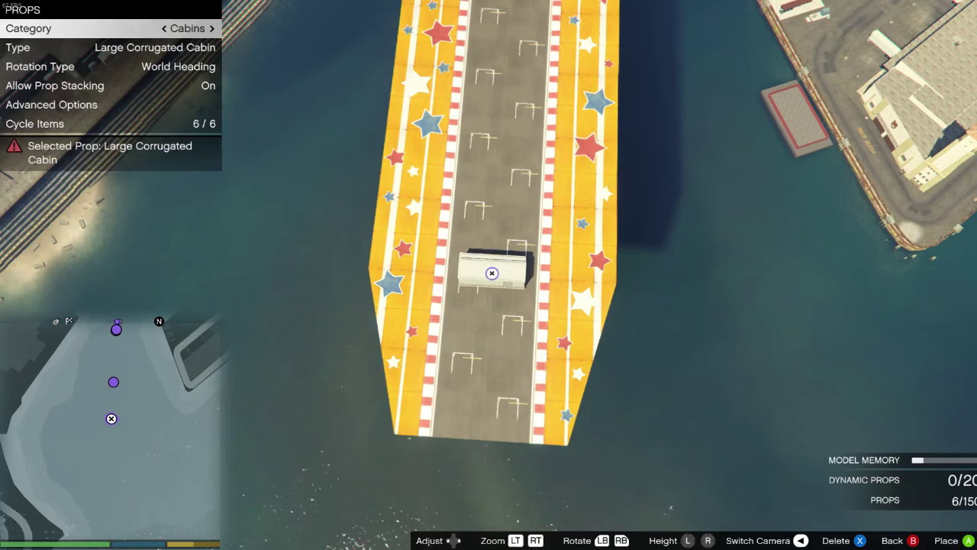
key("BackSpace")
Start creating a new prop template in the Templates category
key("Return")
key("Left")
key("Left")
key("Left")
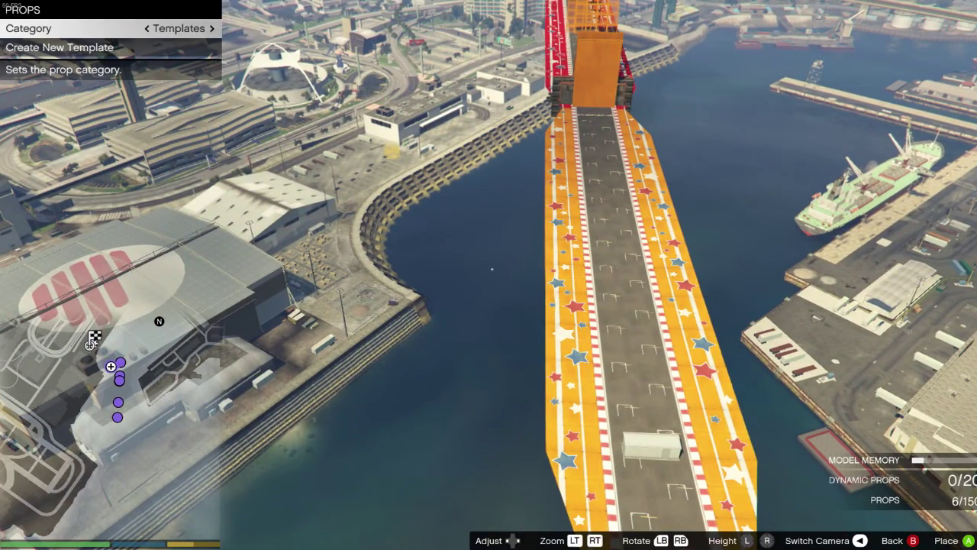
key("Down")
key("Return")
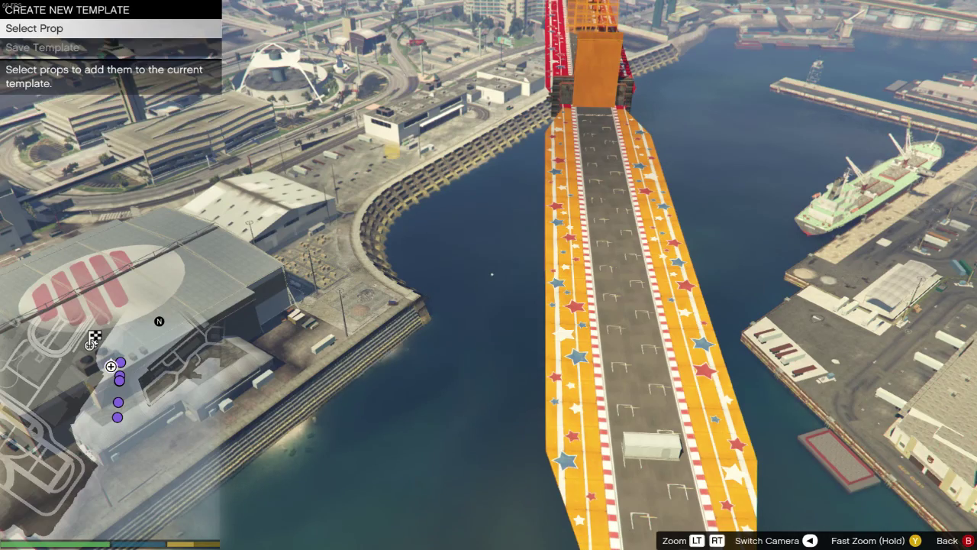
Add the corrugated cabin and the orange start grid track to the new template
key("s")
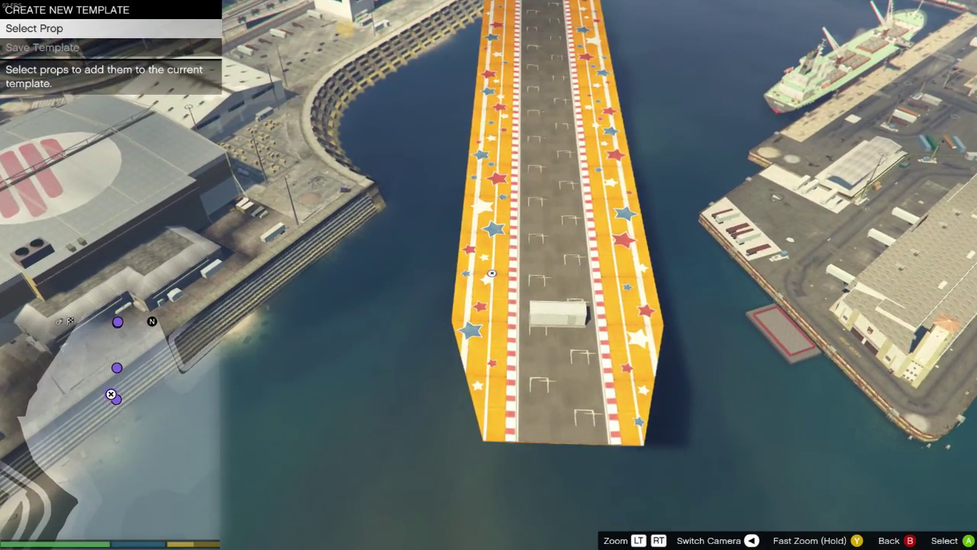
key("d")
key("s")
key("Return")
key("w")
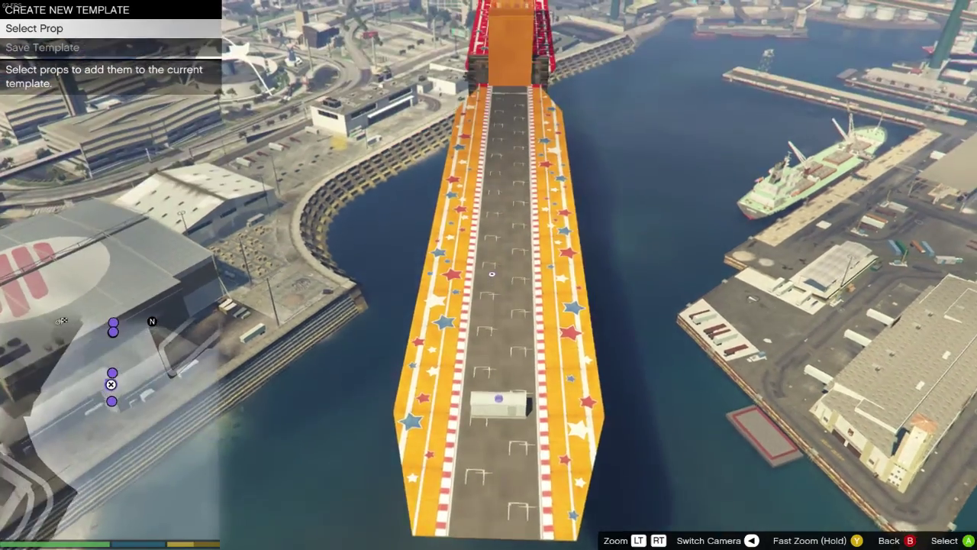
key("Return")
key("w")
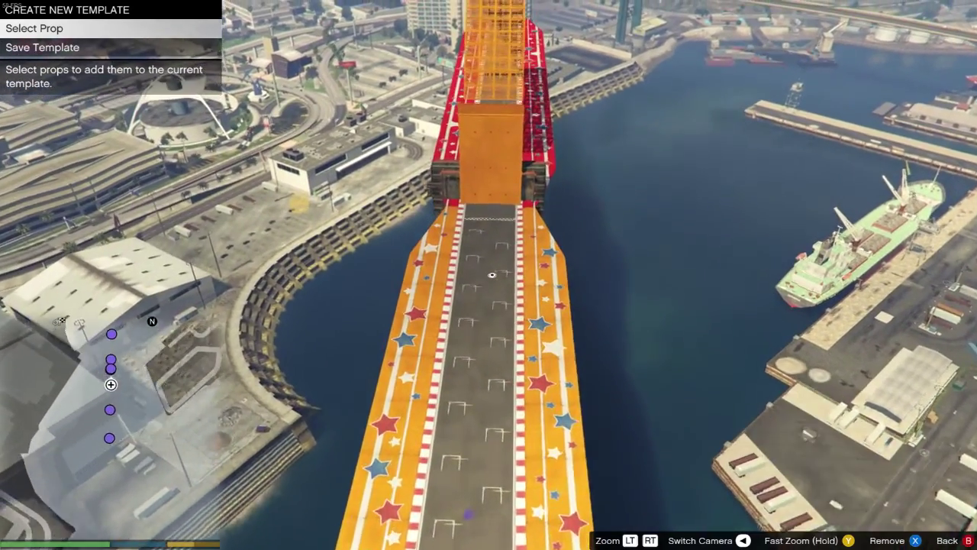
Finish selecting props for the new template and save it for use in this race
key("Return")
key("s")
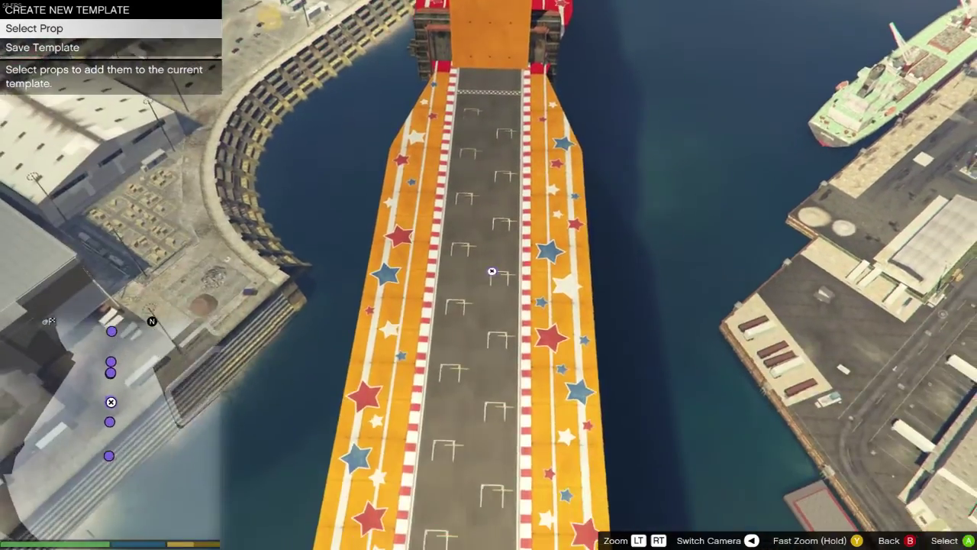
key("Down")
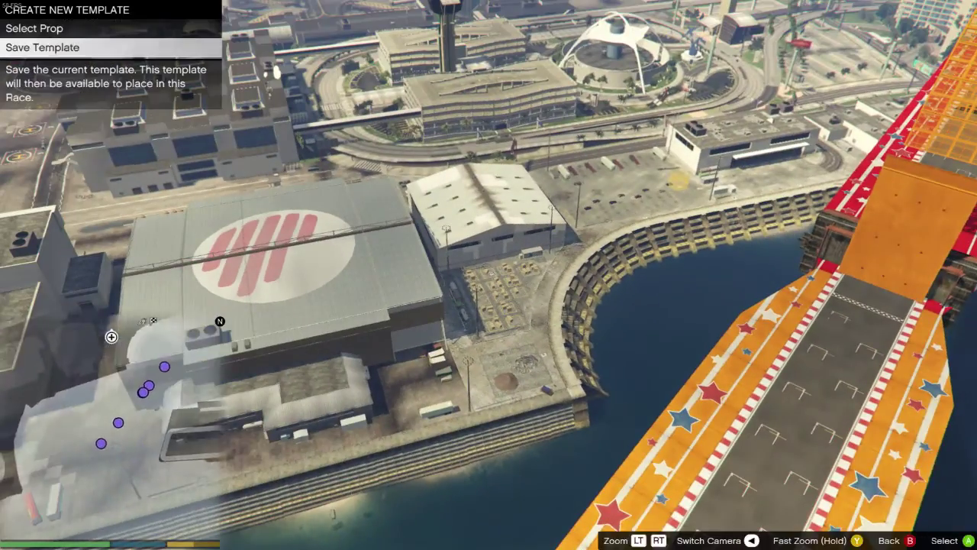
key("Return")
key("Escape")
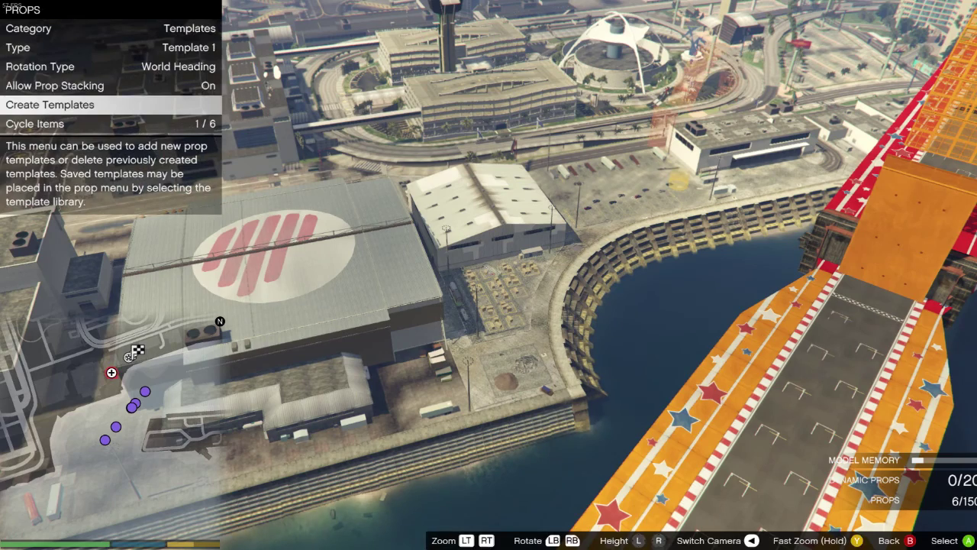
Turn off Allow Prop Stacking so that placed props can be edited
key("Up")
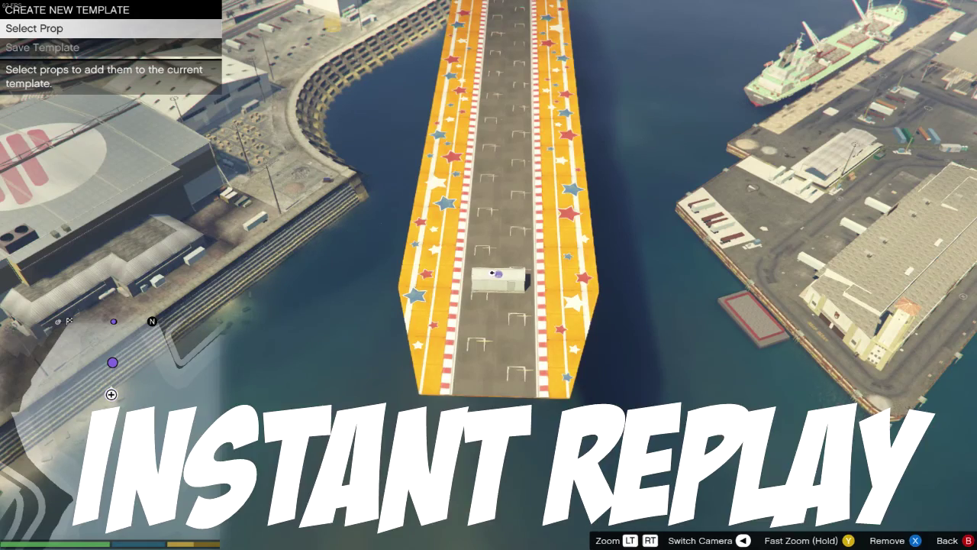
key("w")
key("s")
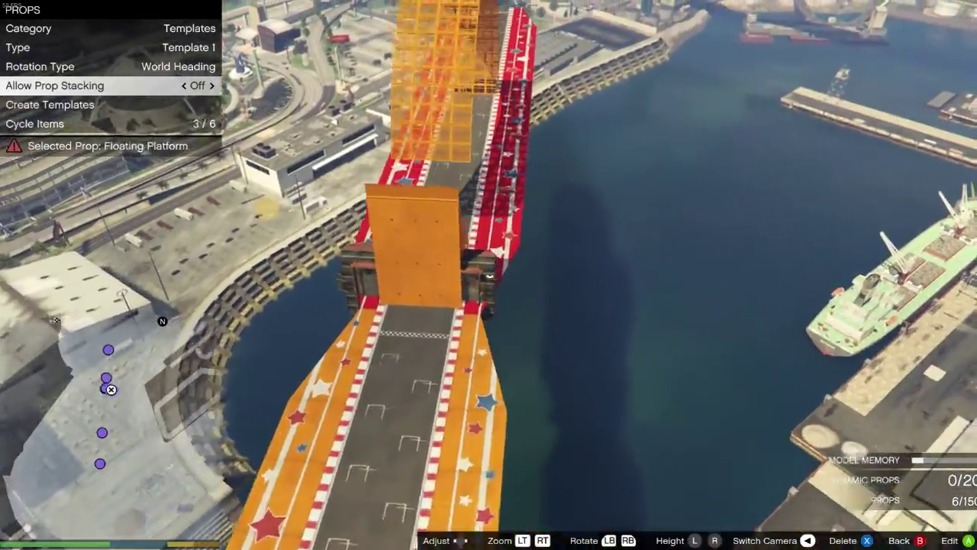
key("Left")
key("Left")
key("Left")
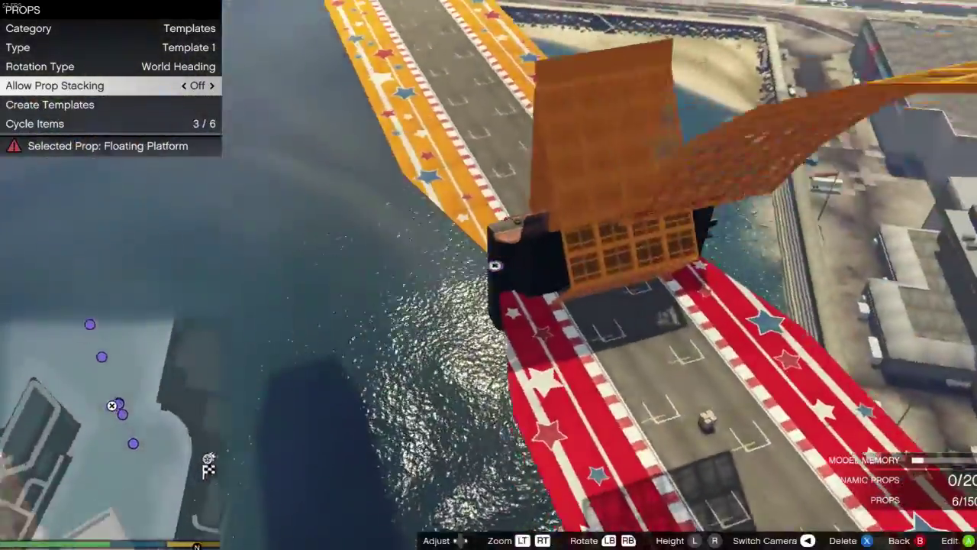
Delete the small prop standing on the red start grid track near the loop
key("Left")
key("Left")
key("Left")
key("Right")
key("Right")
key("Right")
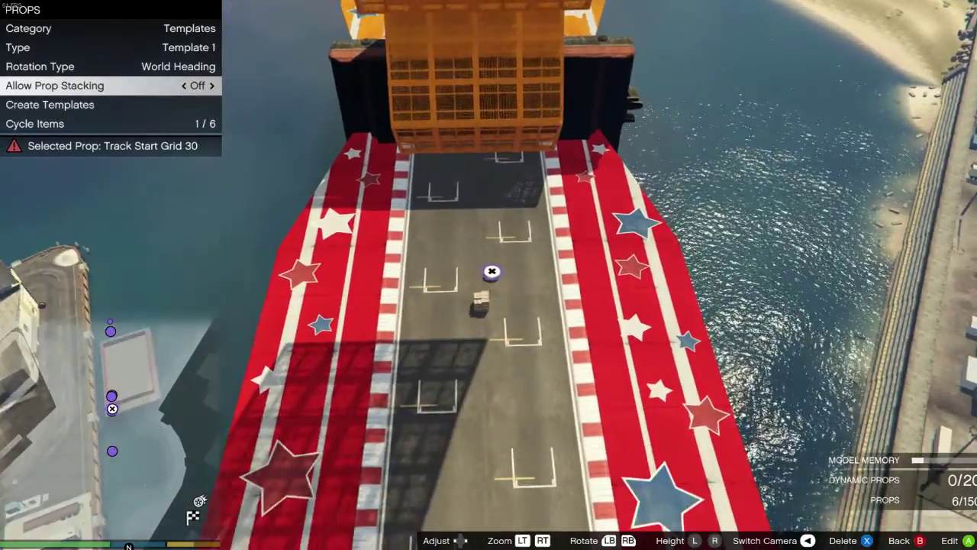
key("Right")
key("x")
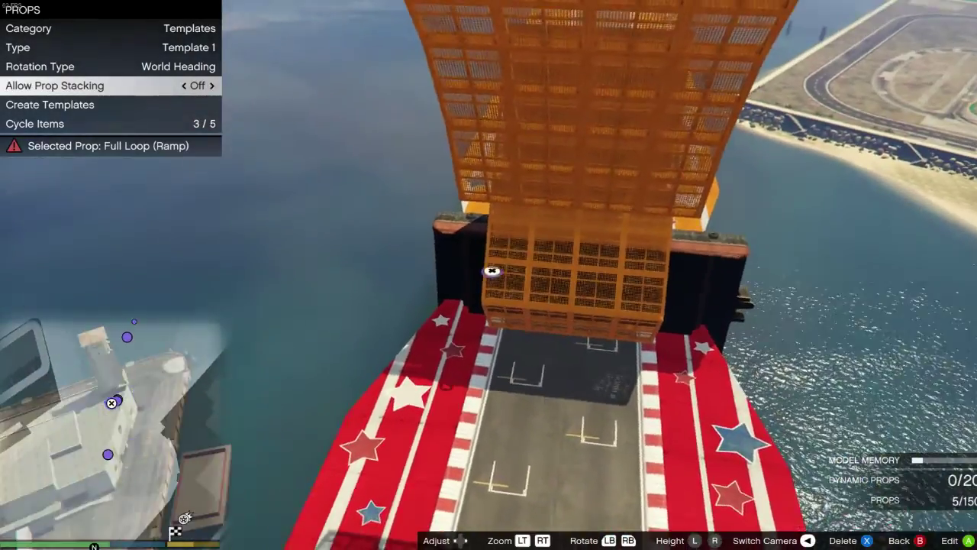
Pick up the orange Full Loop (Ramp) at the platform, recolour it pink and put it back
key("Return")
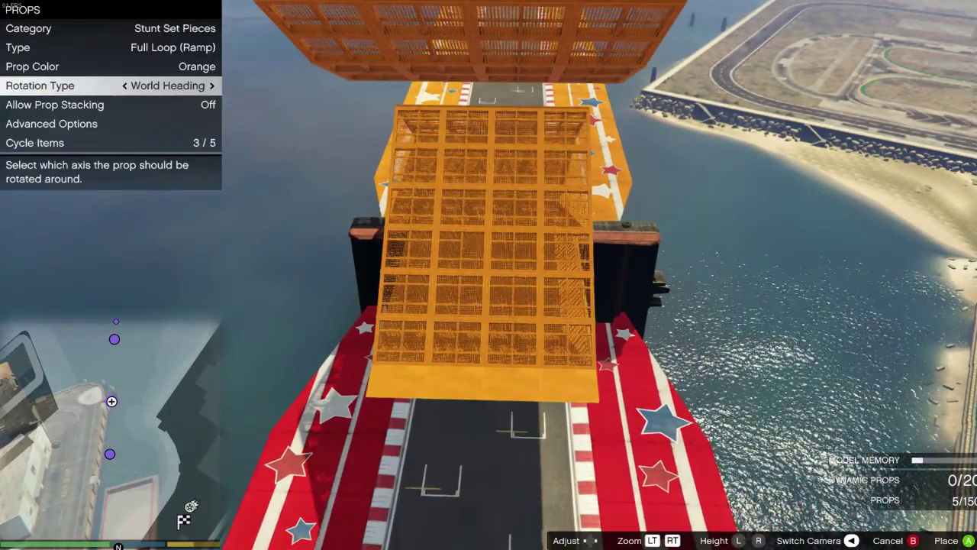
key("Up")
key("Up")
key("Up")
key("Left")
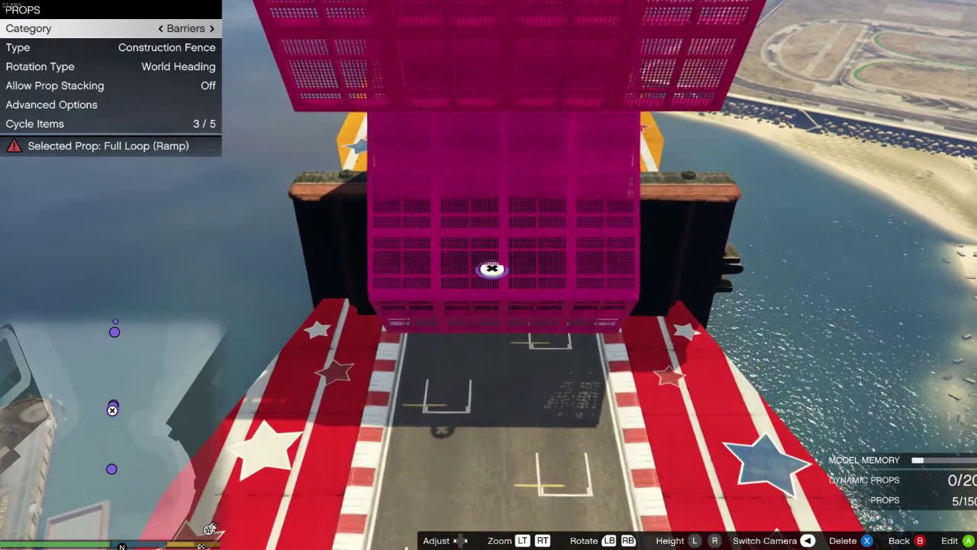
Try to swap the picked-up loop for a pink Block 1x5 from Stunt Building Blocks
key("Return")
key("Right")
key("Right")
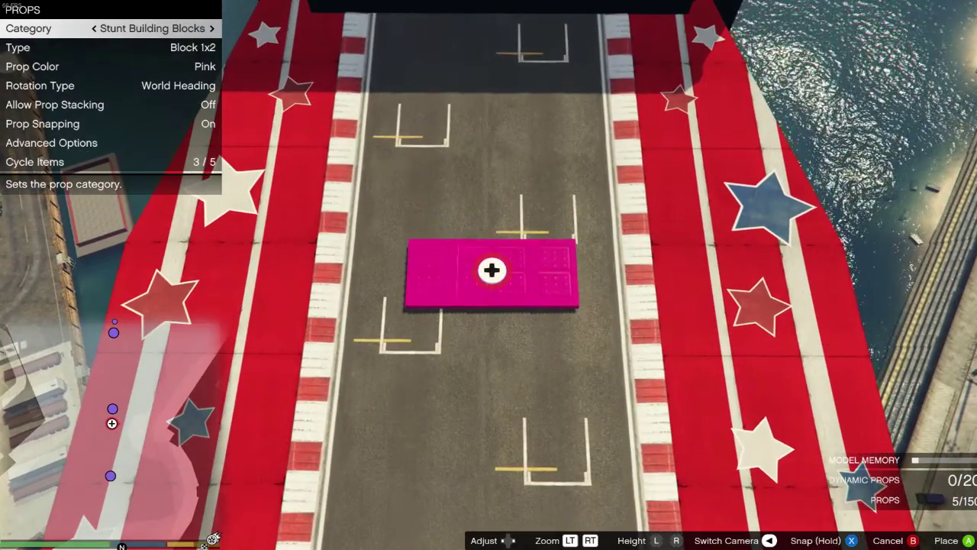
key("Down")
key("Right")
key("Right")
key("Right")
key("Right")
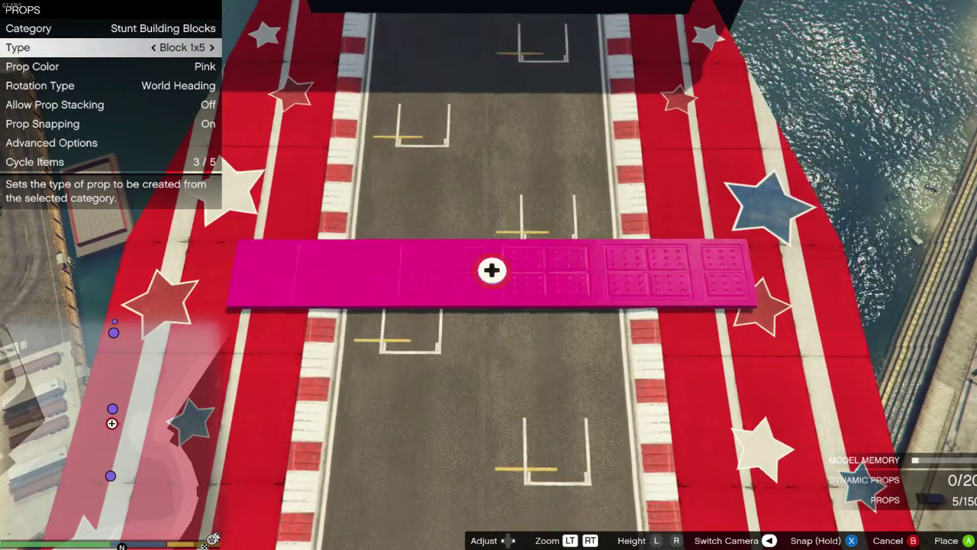
Try the building block against the foot of the upright platform, also as Block 1x2, and cancel the edit
key("w")
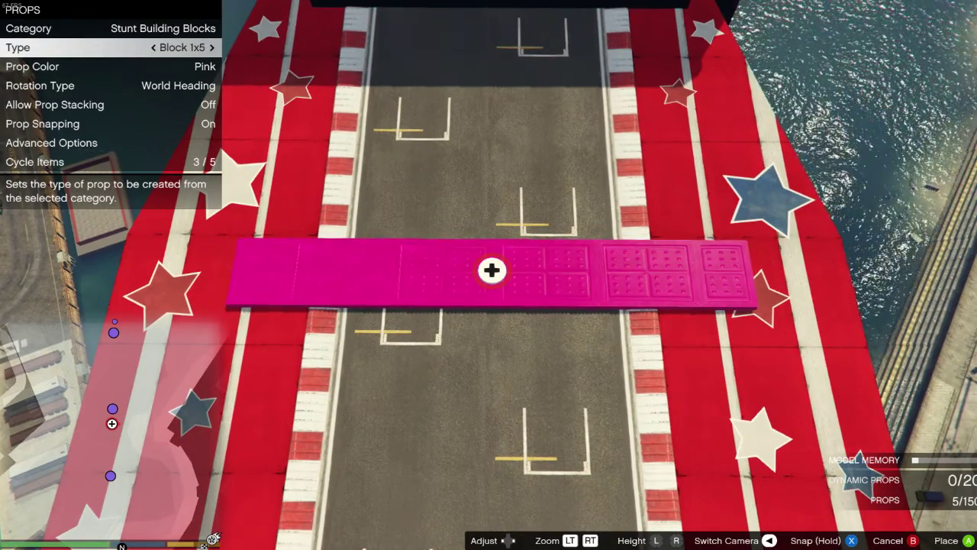
key("w")
key("Up")
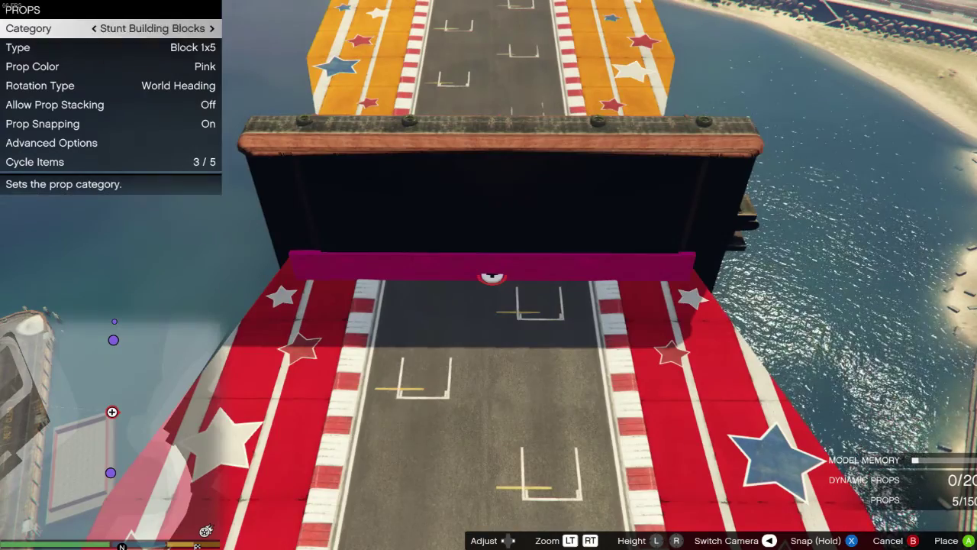
key("Left")
key("Right")
key("w")
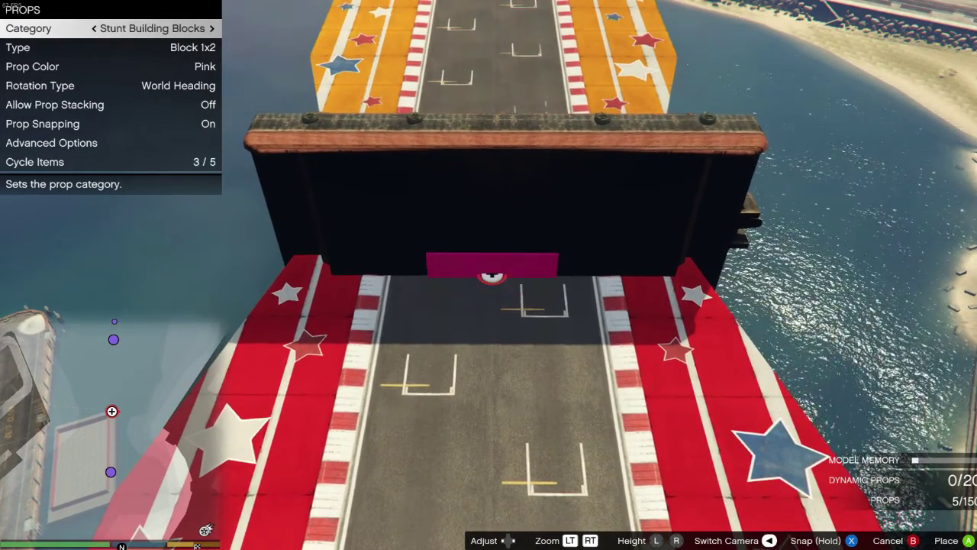
key("BackSpace")
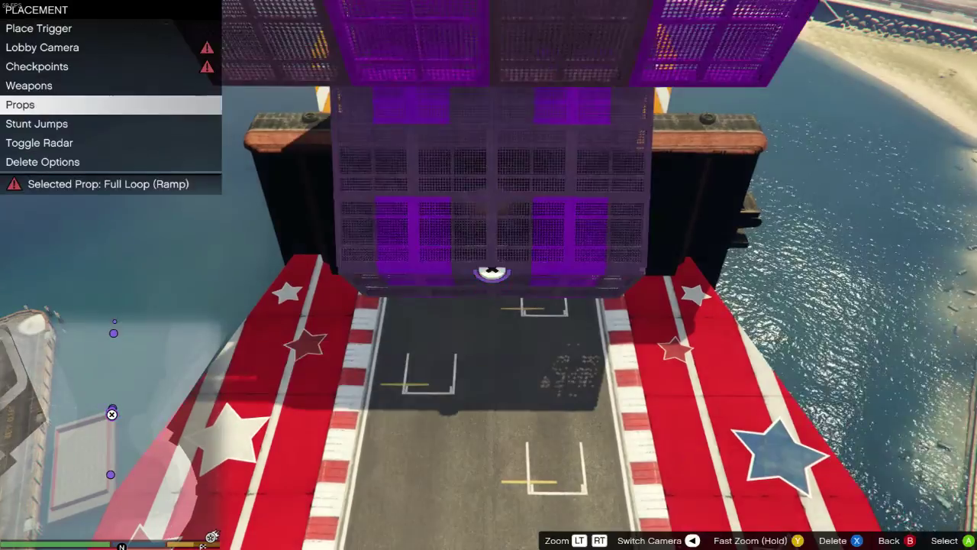
Reopen the prop options and pick up the purple Full Loop (Ramp) for editing
key("Return")
key("Right")
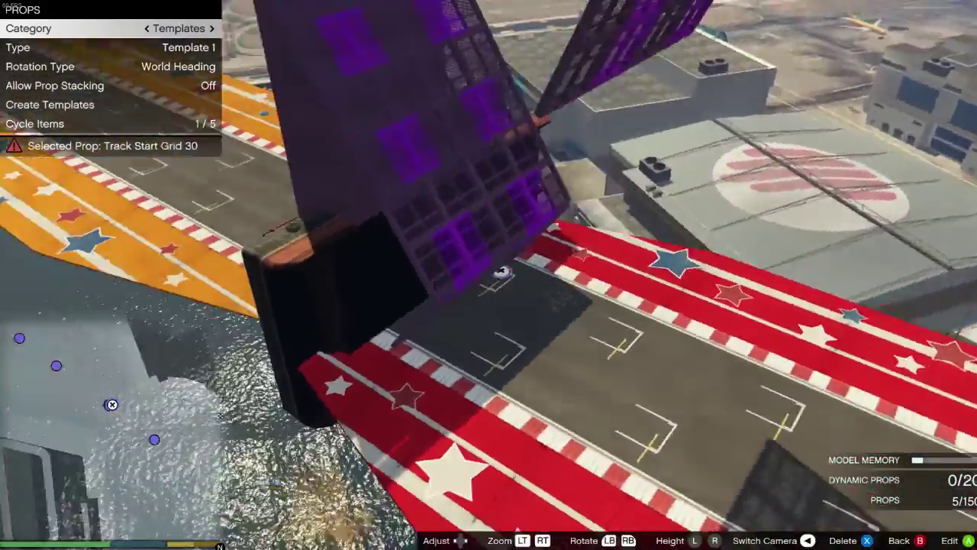
key("Left")
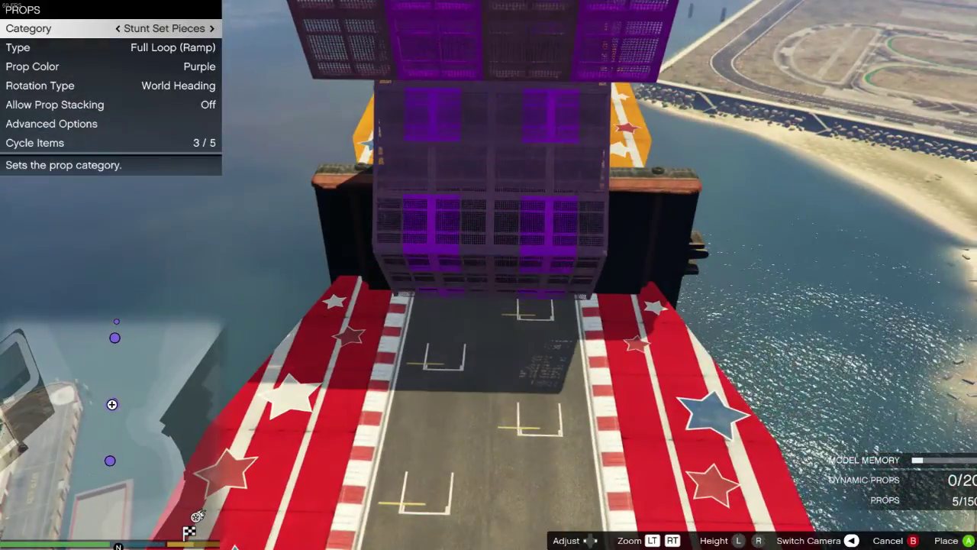
key("Left")
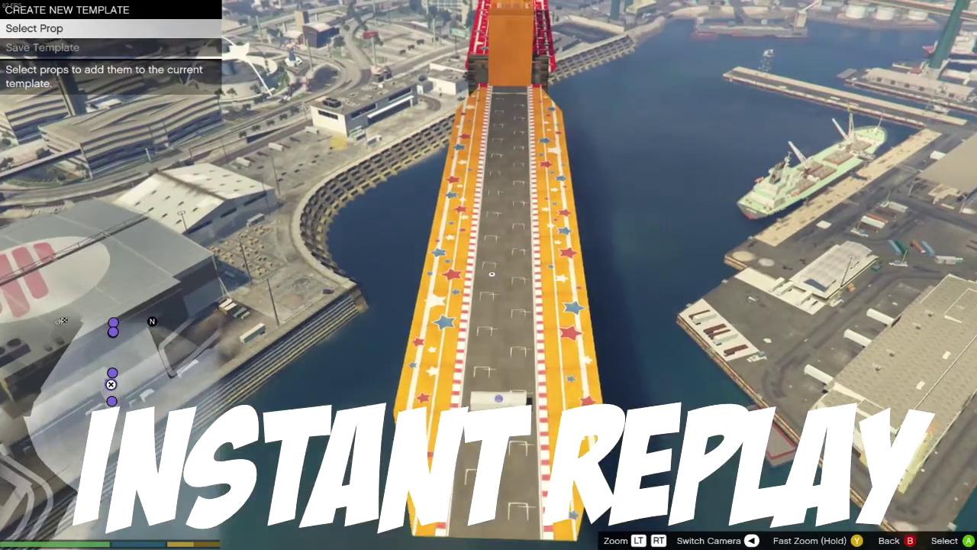
key("Return")
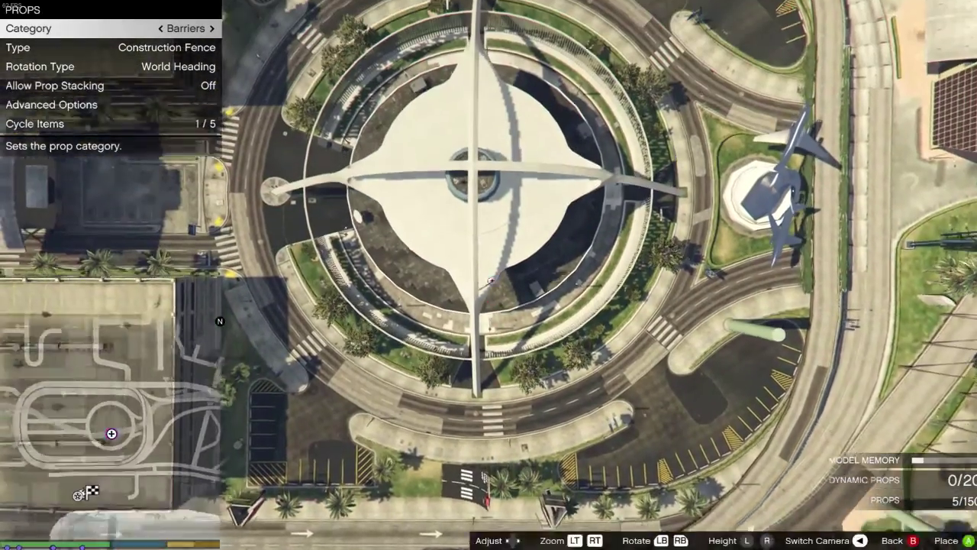
Centre the placement cursor on the round airport building and turn on Allow Prop Stacking
key("w")
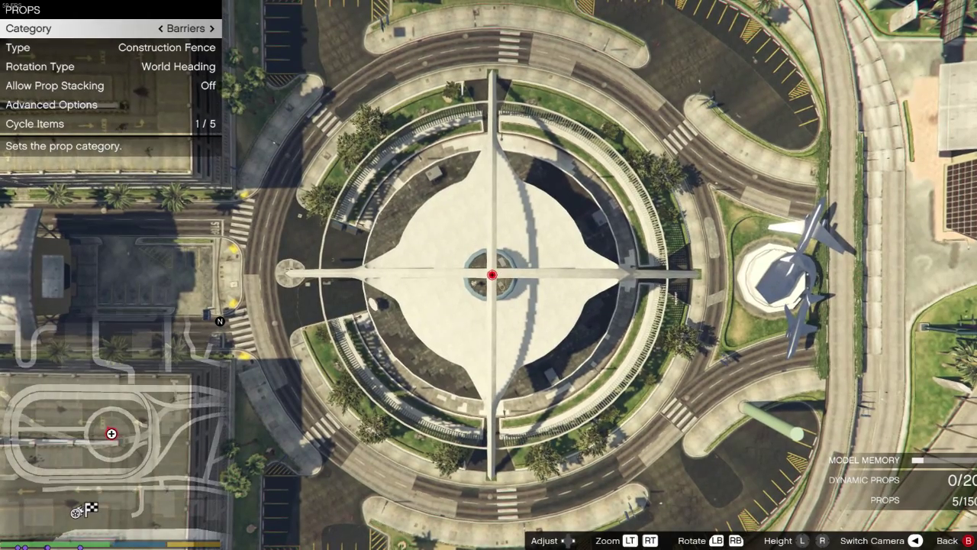
key("Down")
key("Down")
key("Down")
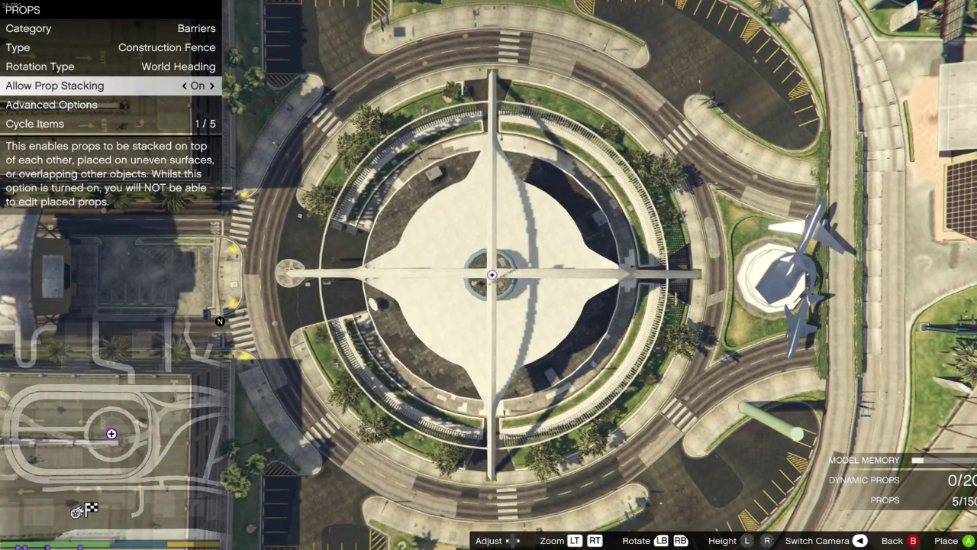
key("Up")
Place Template 1 from the Templates category, keeping the cursor on the round building's centre
key("Left")
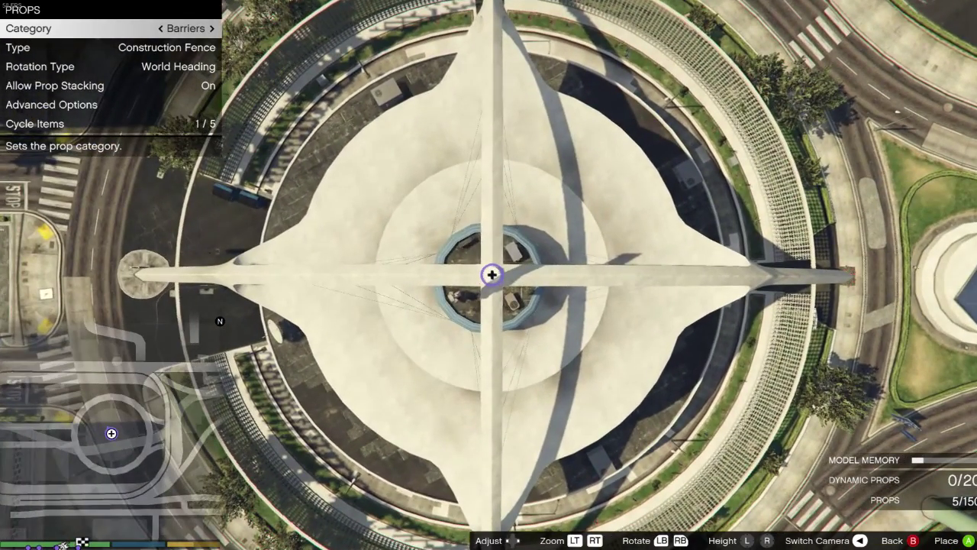
key("Down")
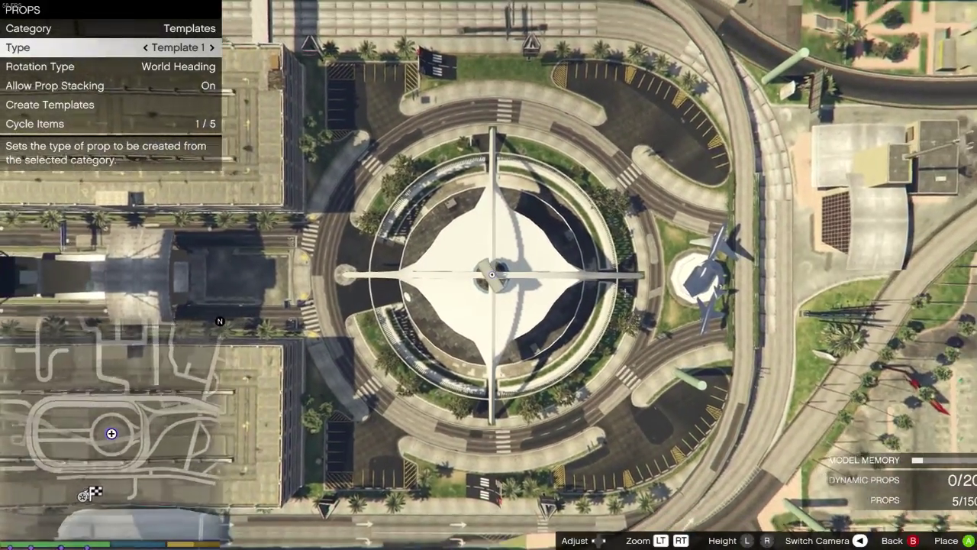
scroll(492, 275, "down", 2)
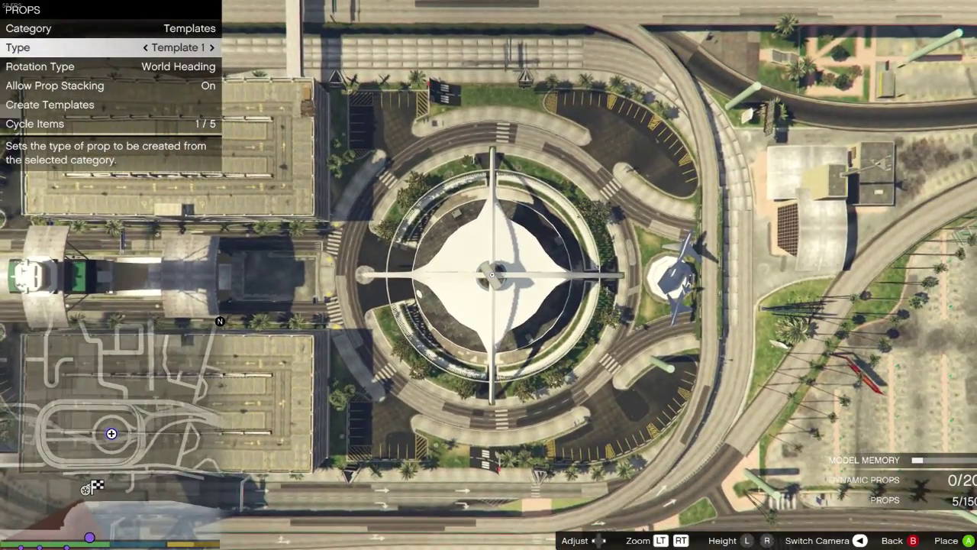
scroll(488, 274, "down", 1)
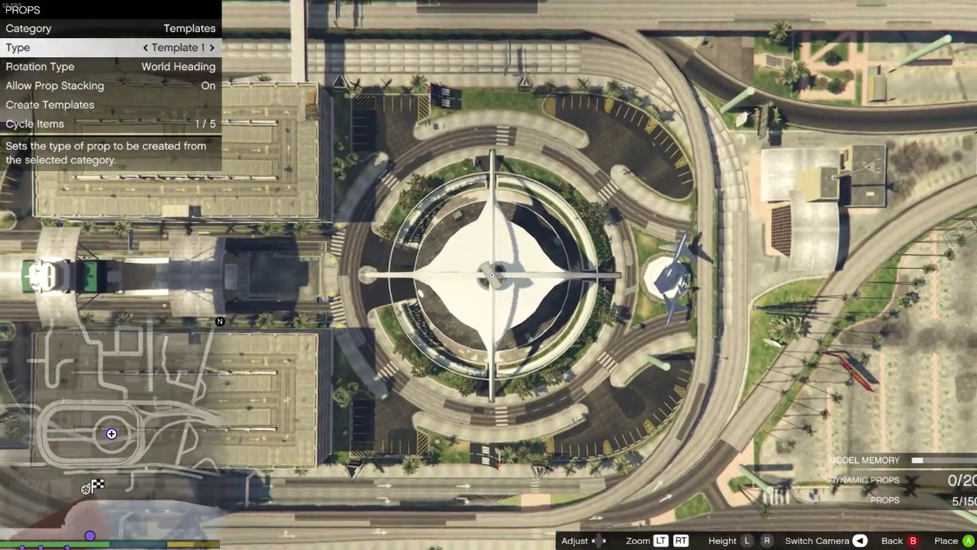
scroll(492, 274, "down", 1)
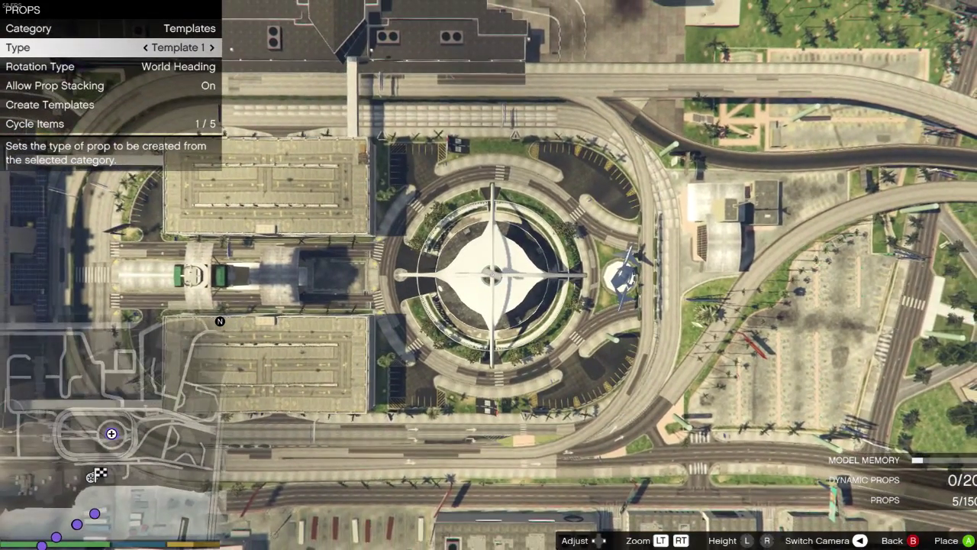
scroll(488, 275, "down", 1)
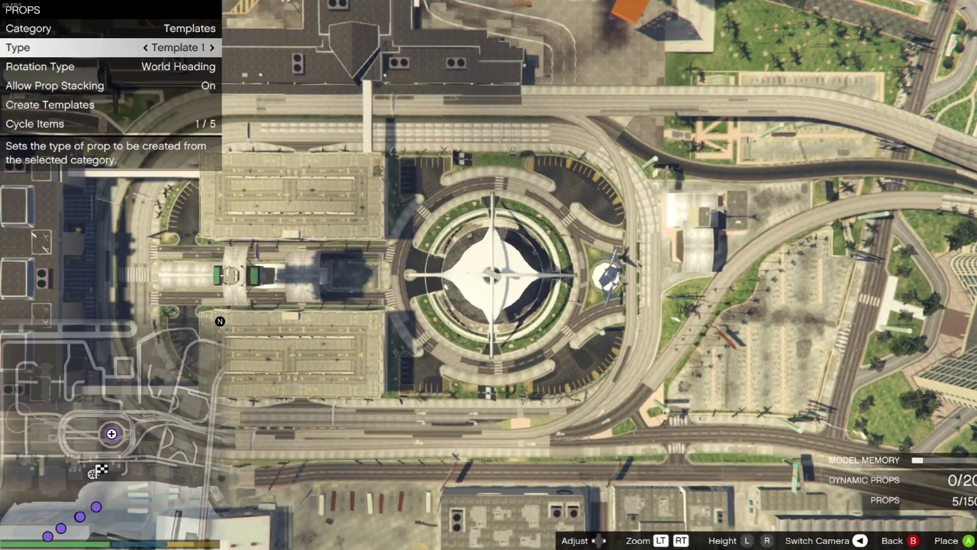
key("Return")
Place Template 2 directly beside the orange loop from the same cursor point
key("Down")
key("Right")
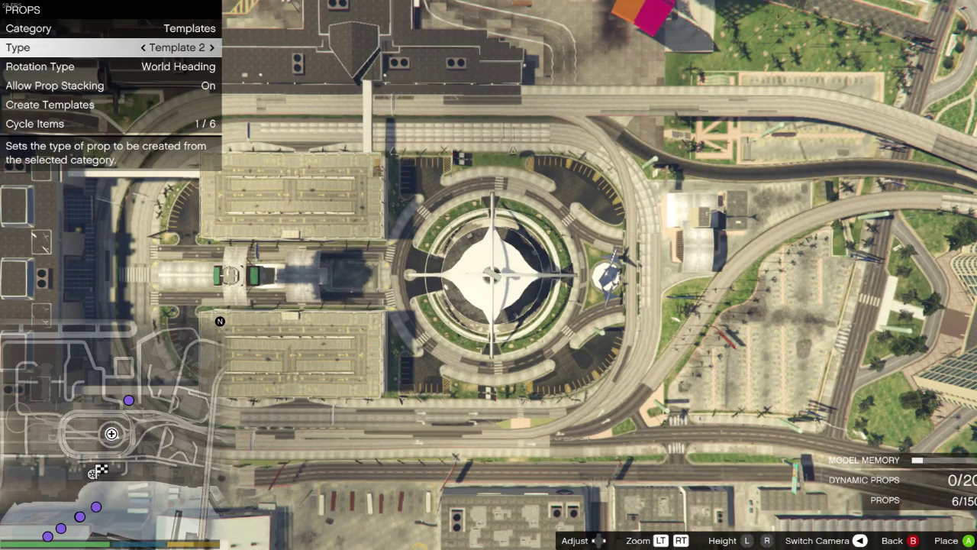
scroll(488, 274, "up", 3)
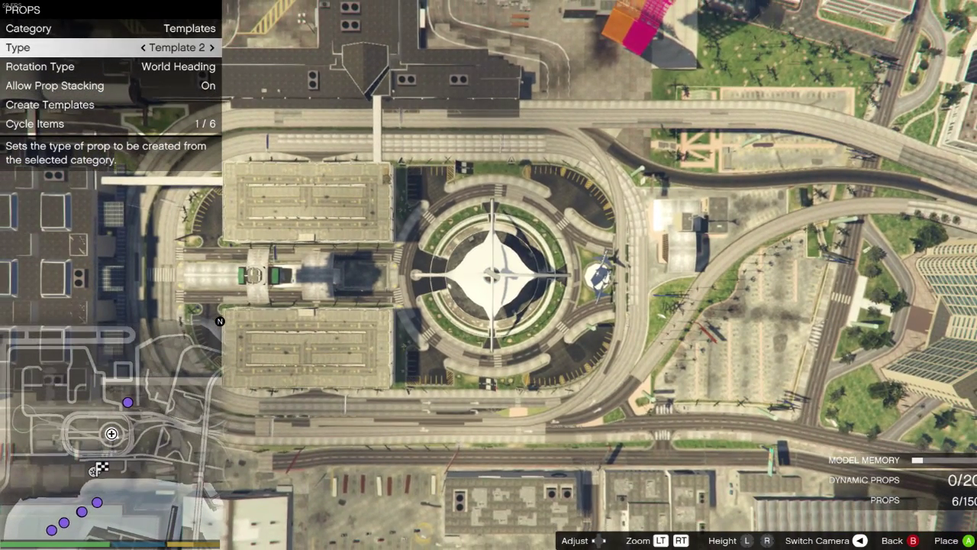
key("Return")
key("Escape")
key("Return")
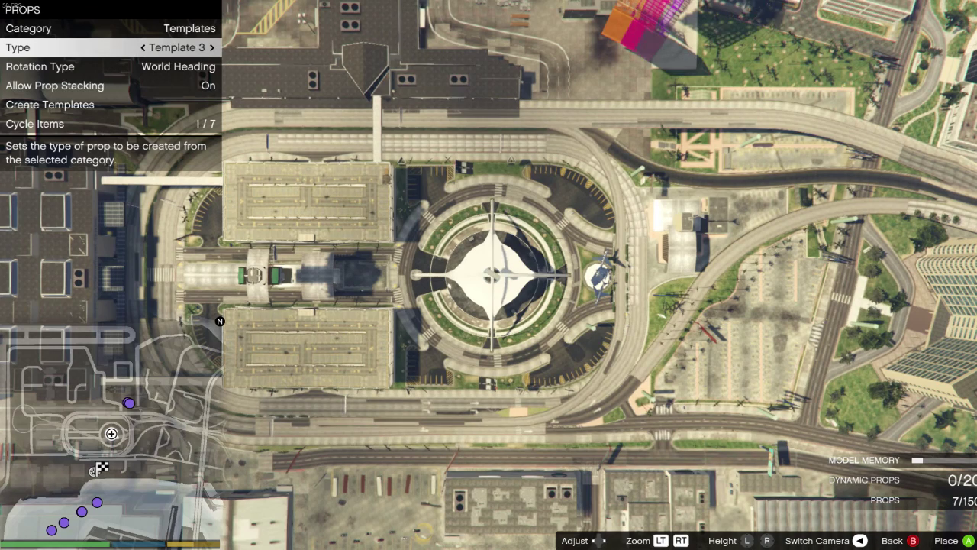
Add Template 3 with the purple loop and the white loop template next in the row
key("Return")
key("Up")
key("Down")
key("Right")
key("Escape")
key("Return")
key("Right")
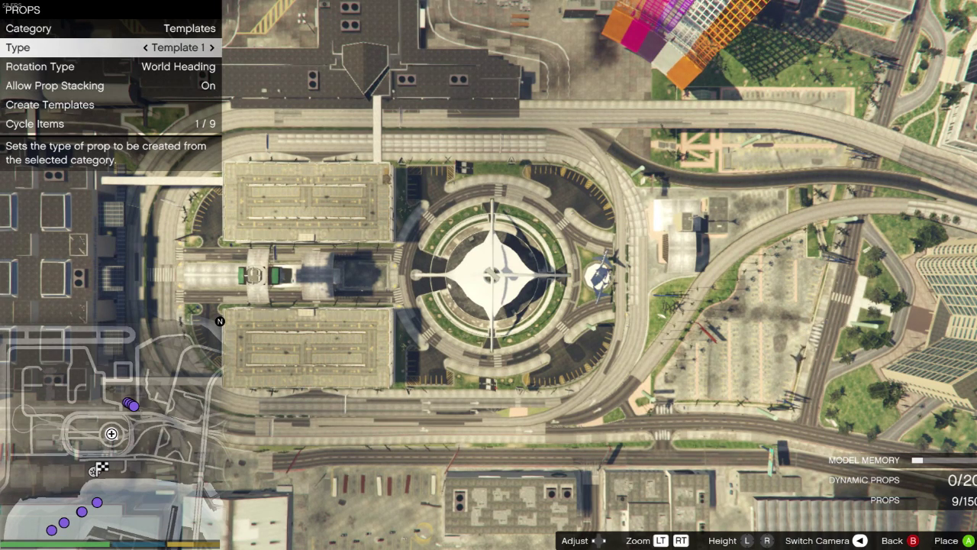
Repeat the colour sequence by placing Template 1 and Template 2 again at the end of the row
key("Return")
key("Escape")
key("Return")
key("Right")
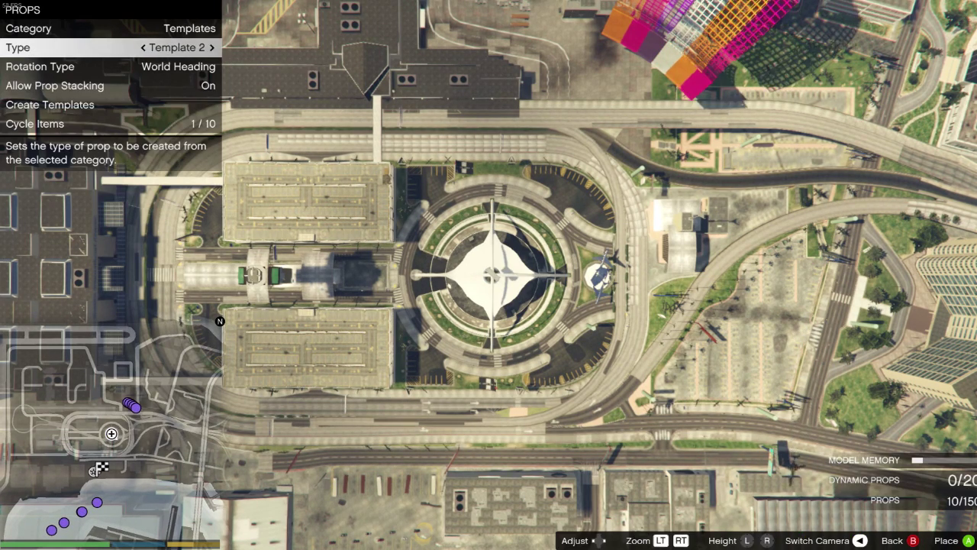
key("Escape")
key("Return")
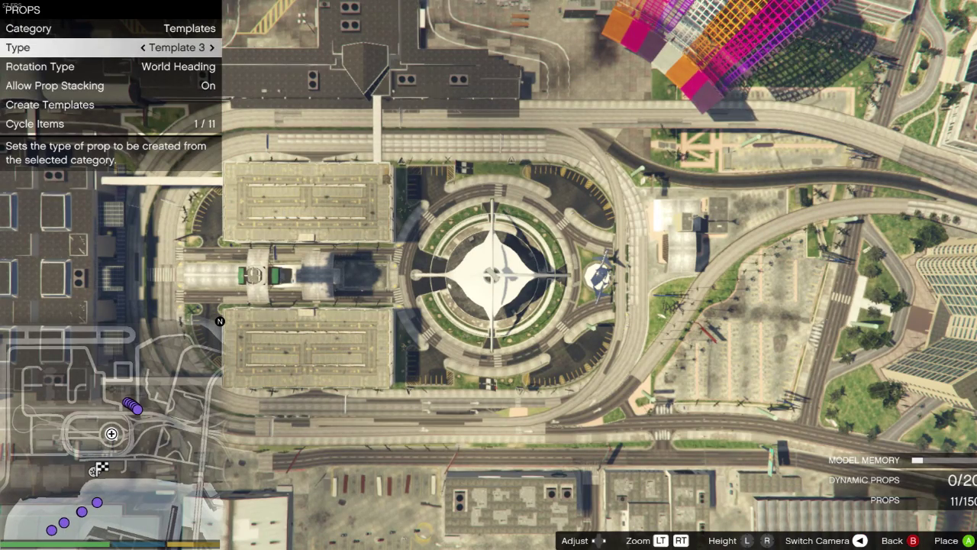
Leave template placement and start a Large Corrugated Cabin from the Cabins category beside the loop tunnel
key("Escape")
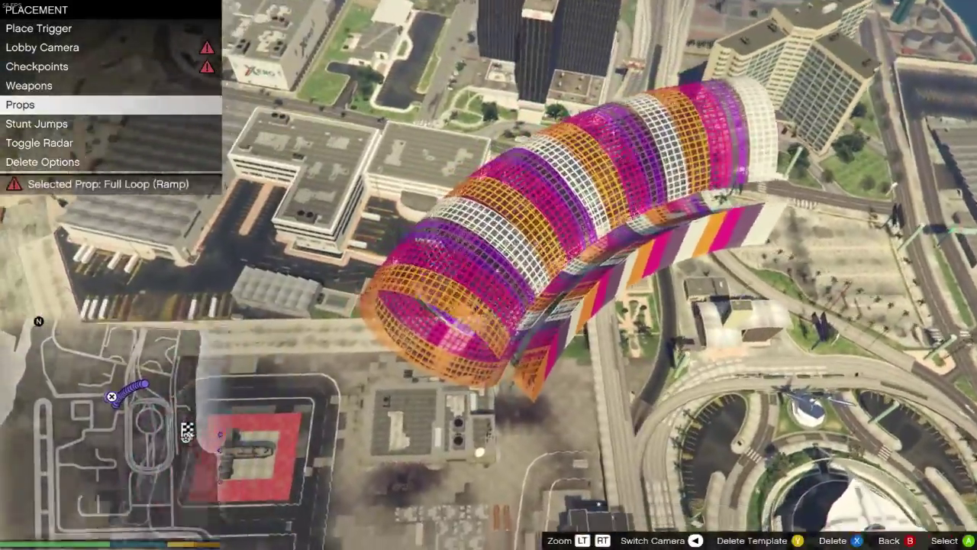
key("Return")
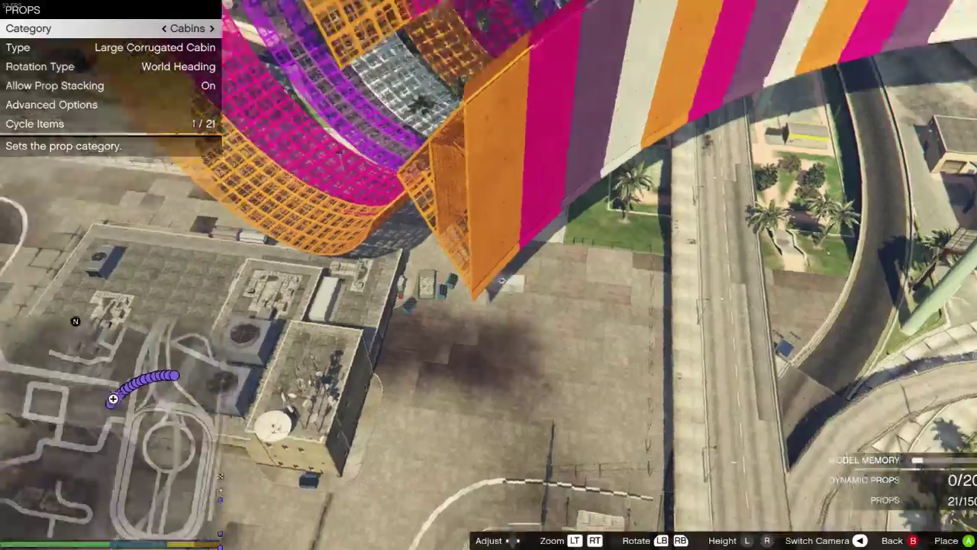